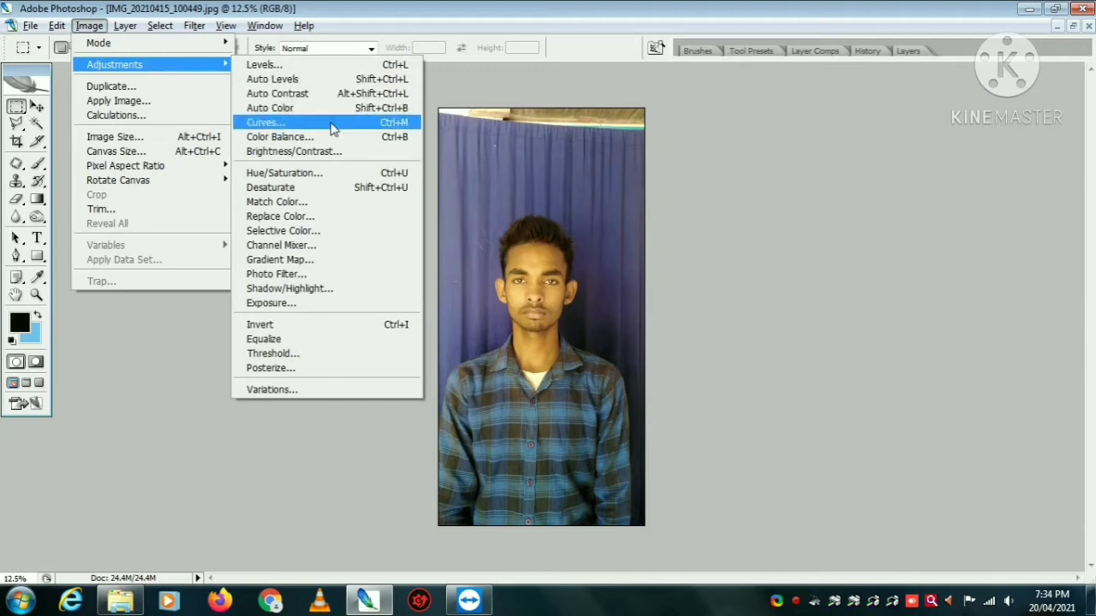
Step: Brighten the photo with a Curves adjustment on the RGB channel, mapping input 105 to output 142
left_click(416, 122)
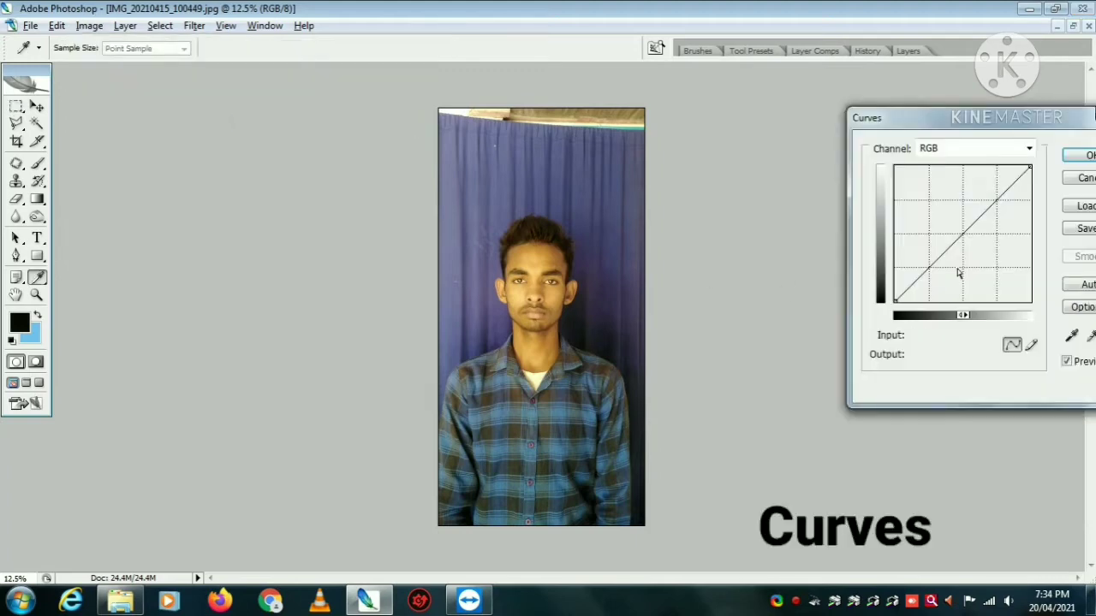
left_click_drag(959, 236, 950, 226)
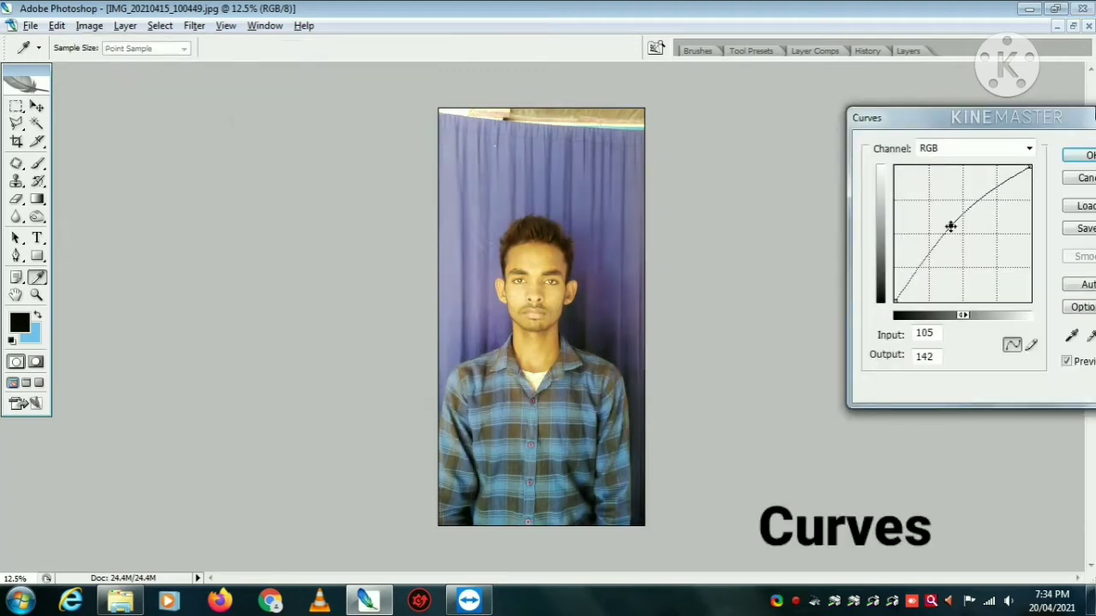
left_click(1080, 156)
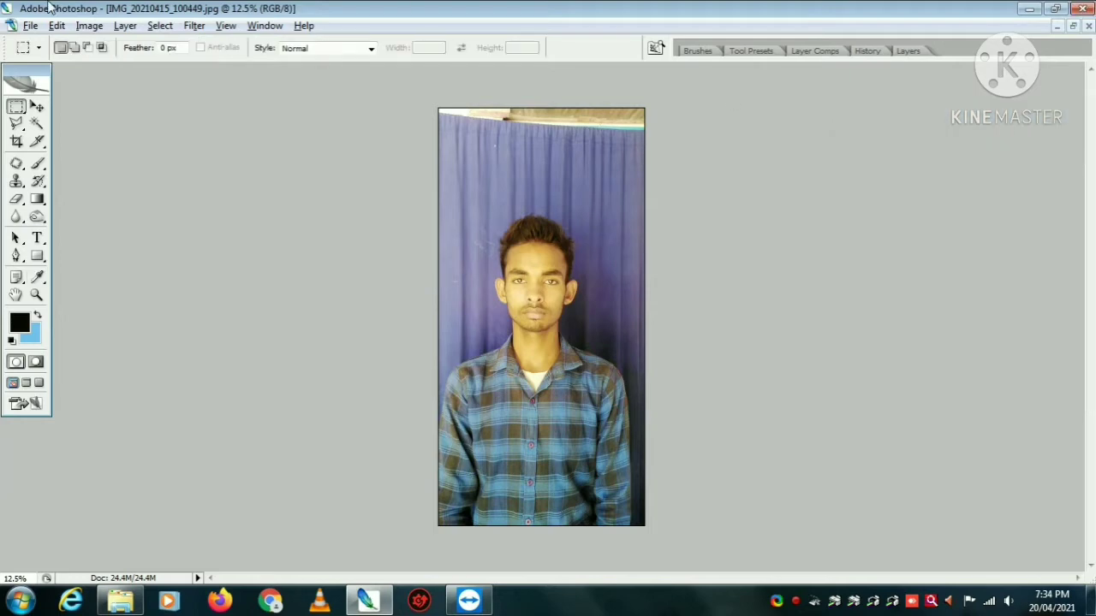
Step: Apply a Brightness/Contrast adjustment with brightness +11 and slightly increased contrast to the photo
left_click(89, 26)
mouse_move(114, 64)
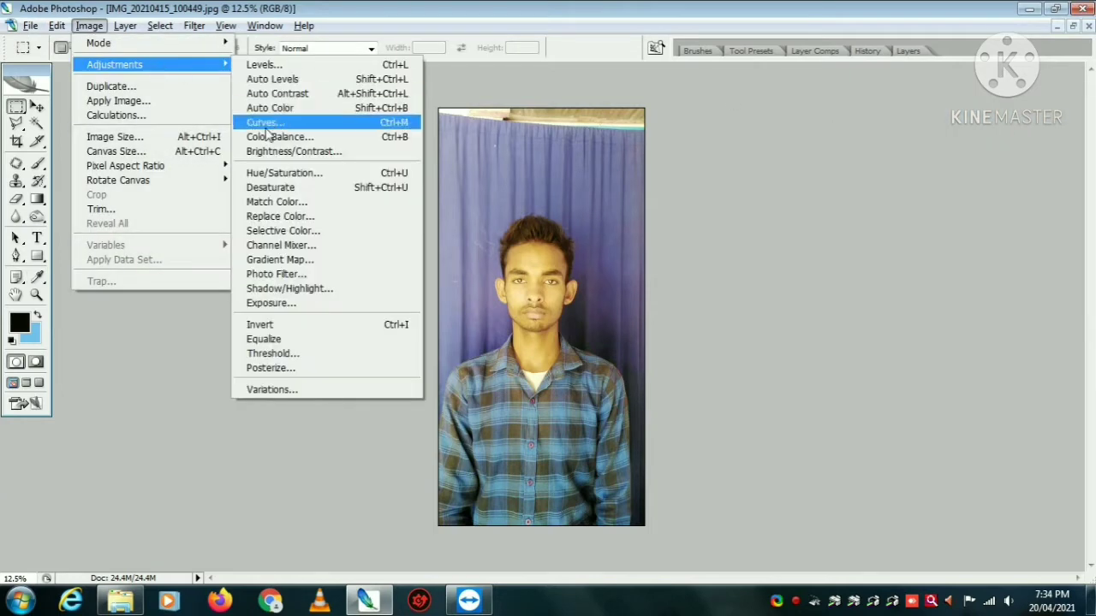
left_click(294, 151)
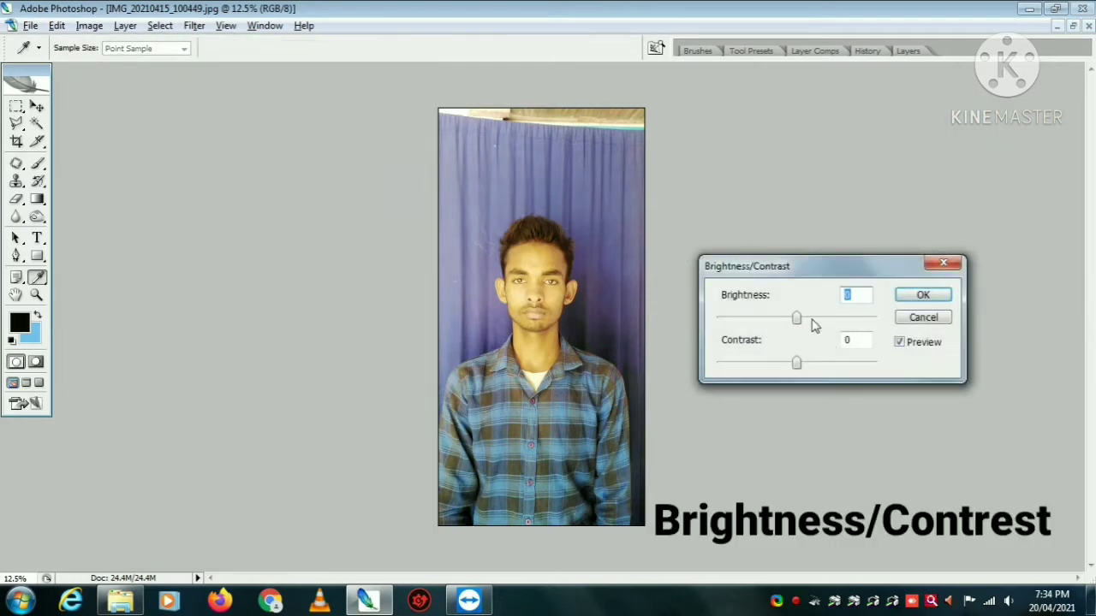
left_click_drag(797, 319, 807, 319)
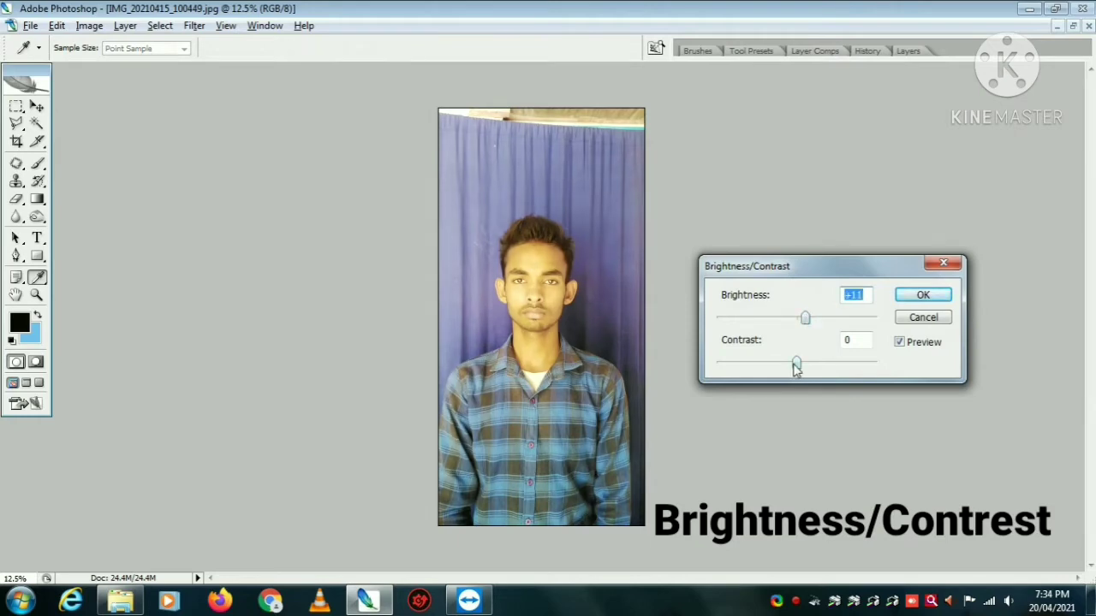
left_click_drag(796, 367, 805, 368)
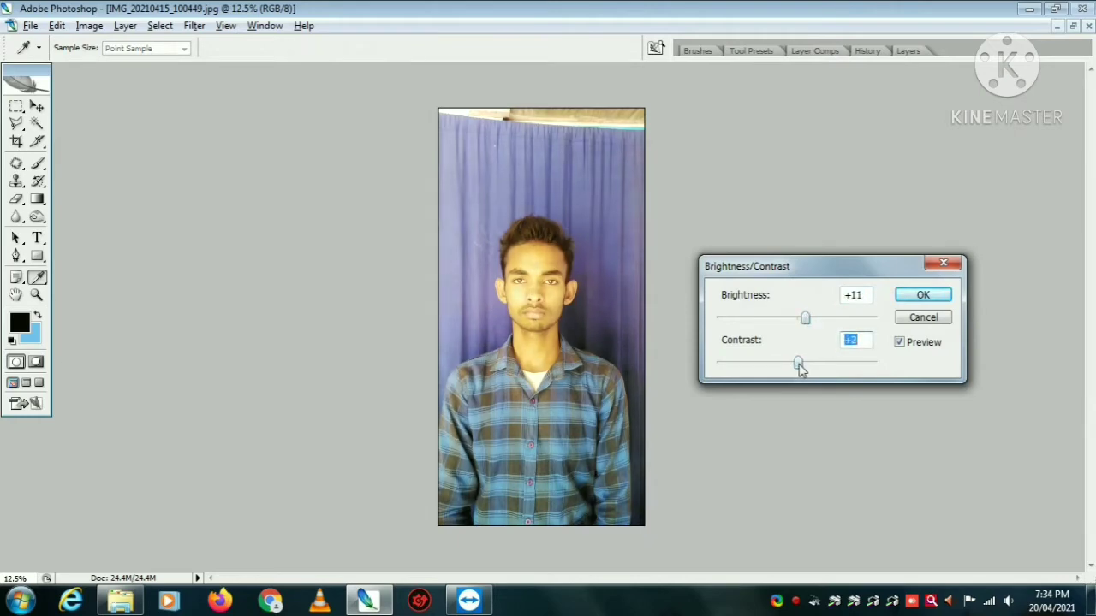
left_click(909, 296)
key("m")
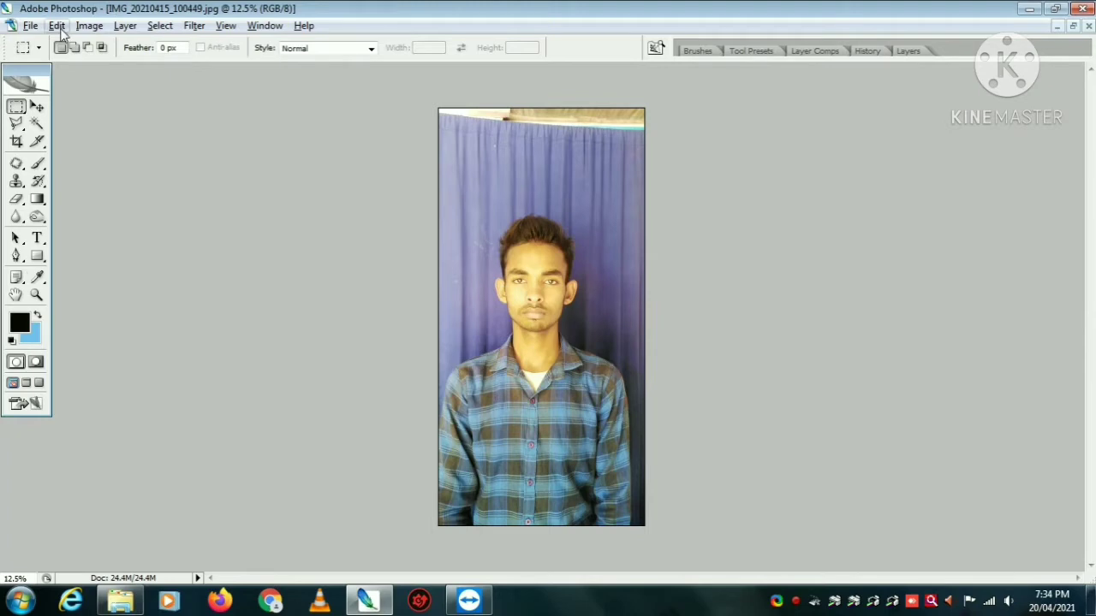
Step: Apply a Color Balance adjustment to the midtones with color levels -41, -16 and +38
left_click(89, 26)
mouse_move(100, 65)
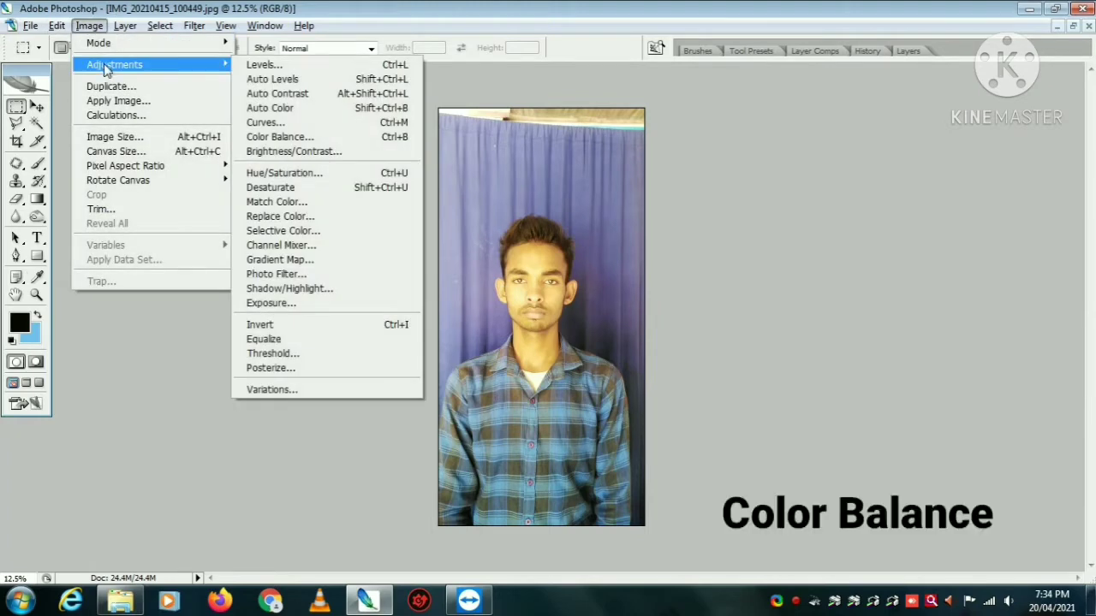
left_click(308, 141)
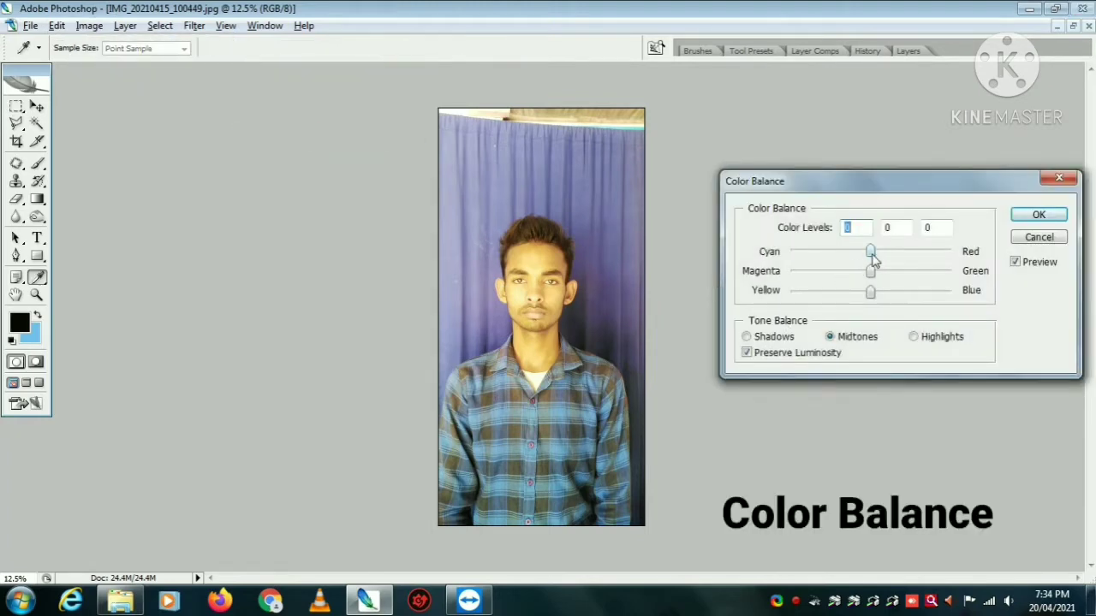
left_click_drag(873, 260, 850, 257)
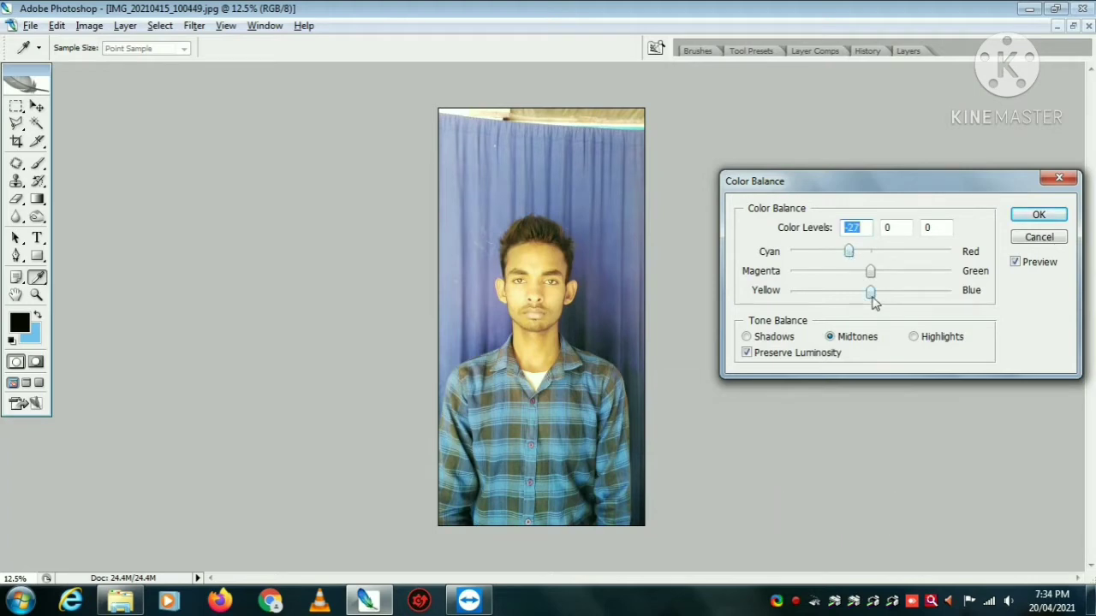
left_click_drag(871, 294, 838, 261)
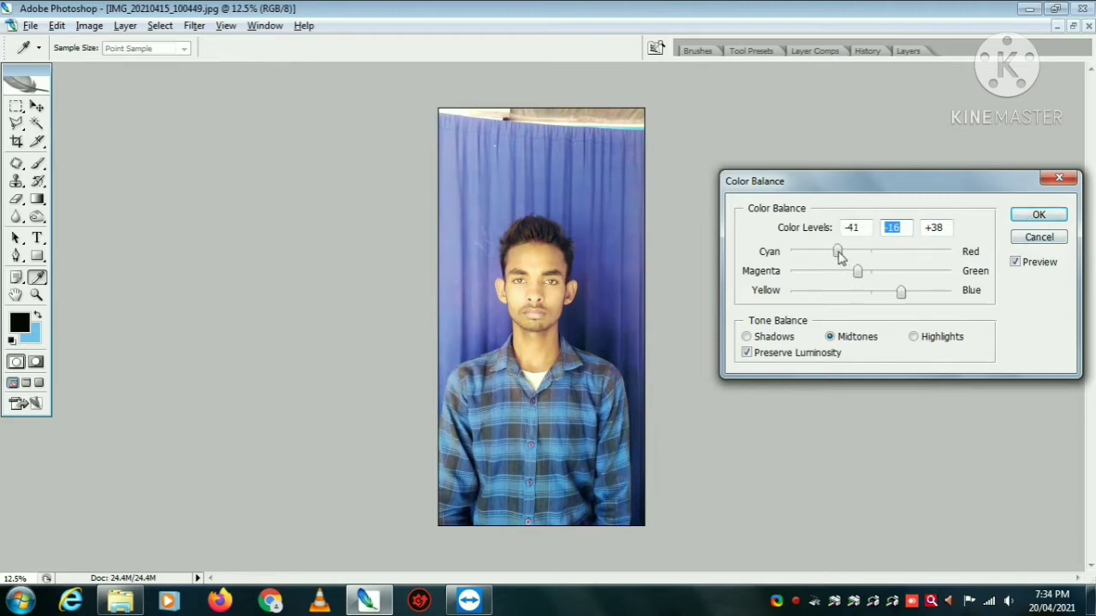
left_click(1040, 214)
Step: Start a Polygonal Lasso outline outside the photo's left edge and bring it to the edge of the man's sleeve
key("w")
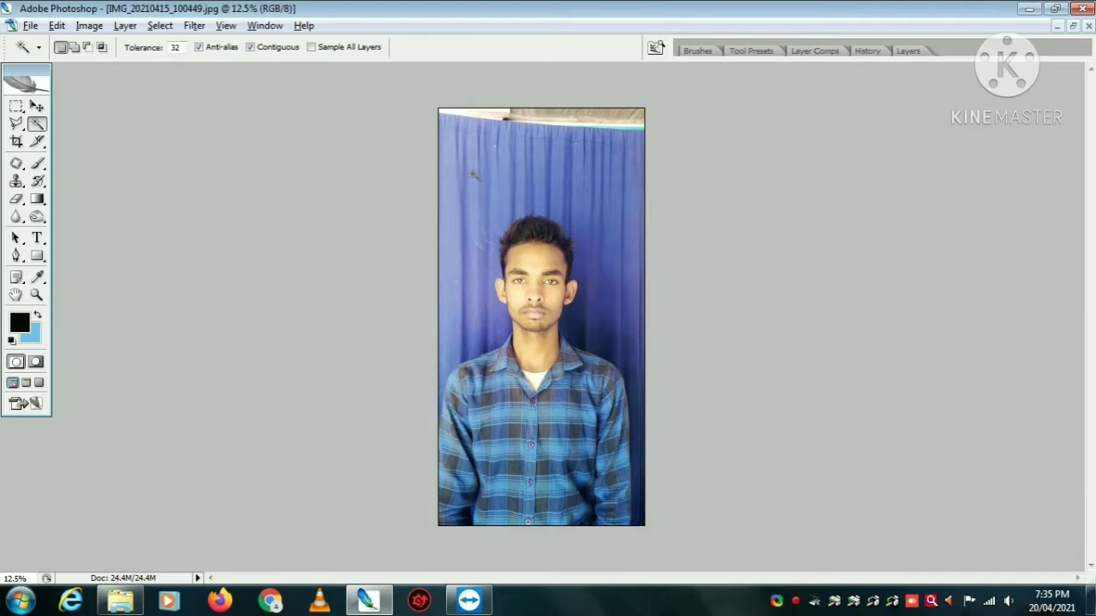
left_click(17, 125)
left_click(218, 382)
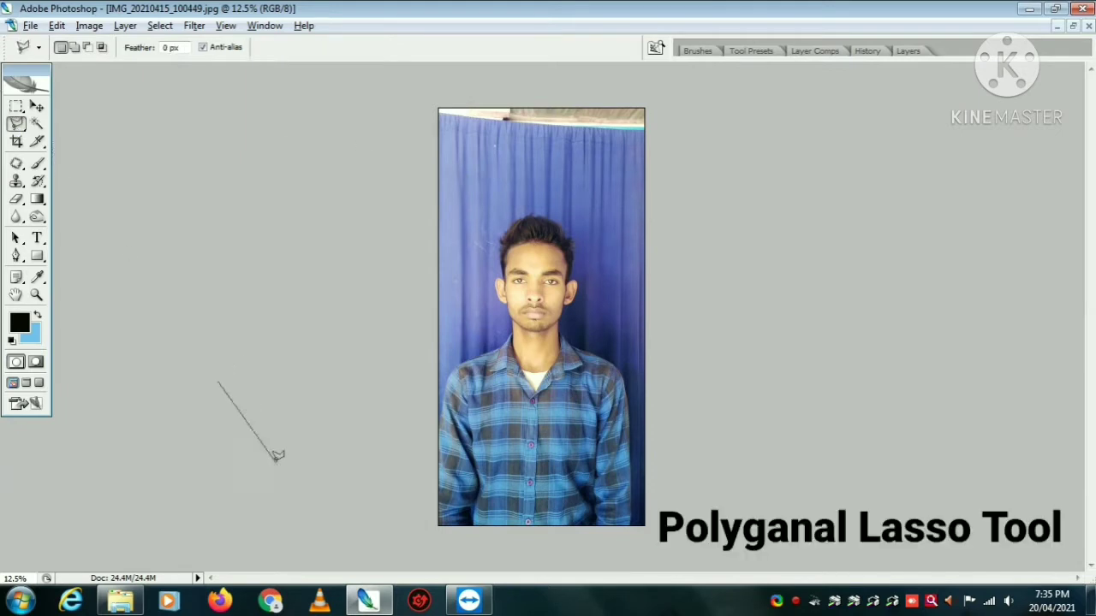
left_click(382, 490)
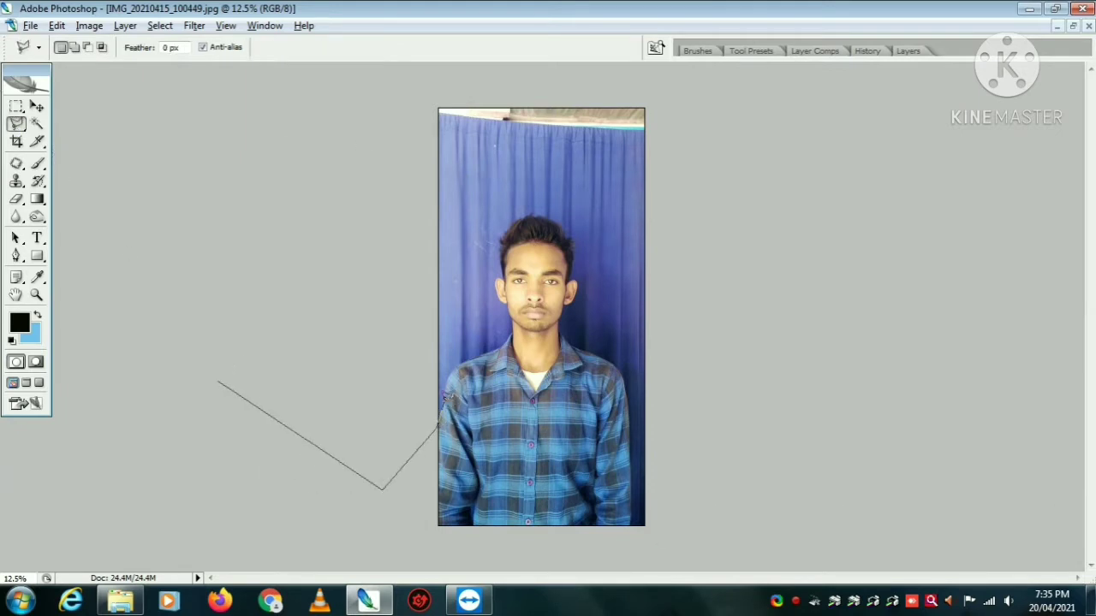
left_click(443, 400)
key("ctrl+plus")
key("ctrl+plus")
key("ctrl+plus")
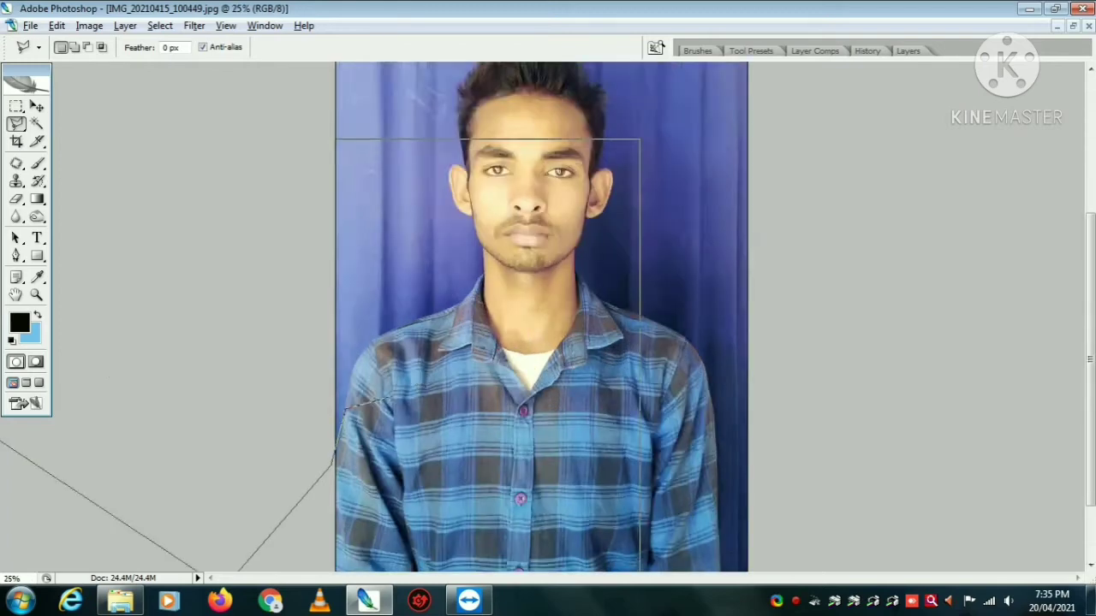
key("ctrl+plus")
key("ctrl+plus")
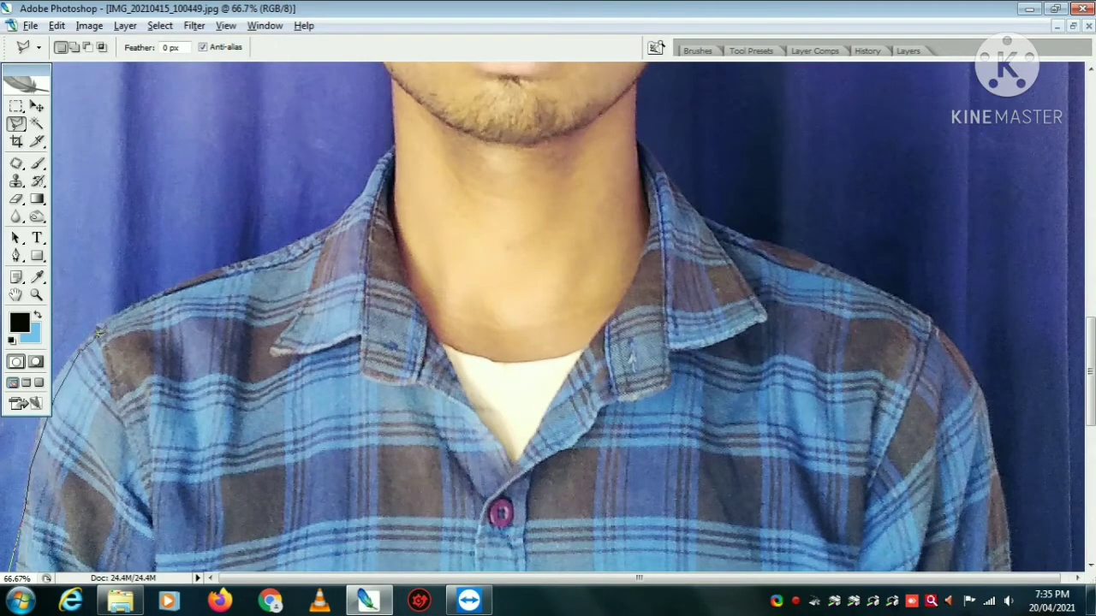
Step: Continue the lasso outline along the image-left shoulder, collar, neck and jaw and around the ear
left_click(99, 332)
left_click_drag(366, 187, 356, 428)
left_click(381, 390)
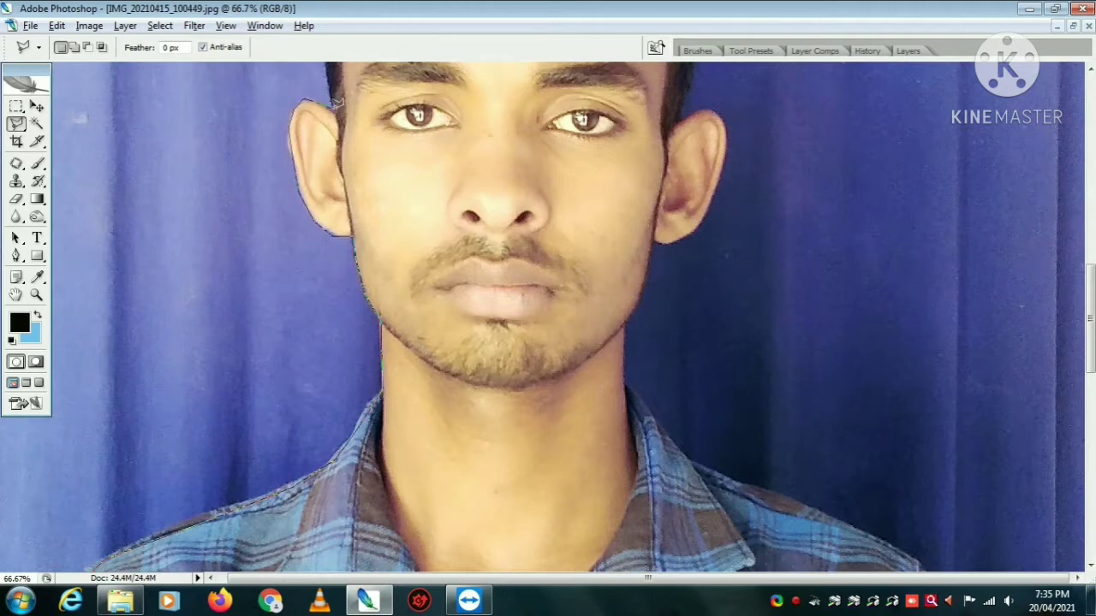
left_click_drag(338, 105, 342, 432)
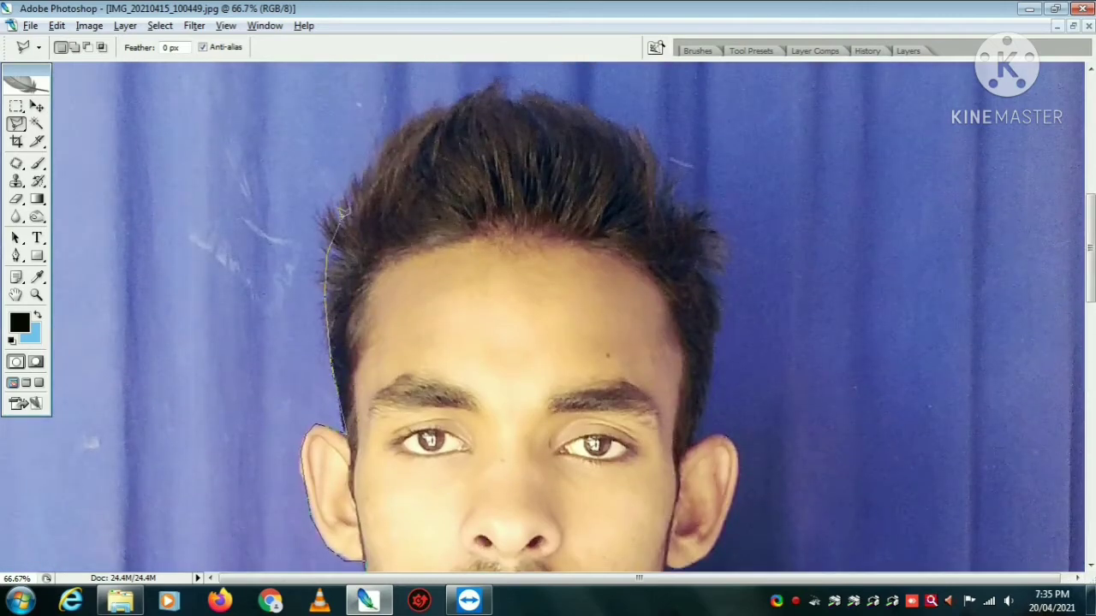
Step: Trace the lasso outline over the hair from the image-left ear to the top of the opposite ear
mouse_move(375, 159)
left_mouse_down()
mouse_move(439, 102)
mouse_move(419, 369)
left_mouse_up()
mouse_move(554, 335)
left_mouse_down()
mouse_move(614, 358)
mouse_move(655, 395)
mouse_move(678, 457)
left_mouse_up()
mouse_move(676, 409)
left_mouse_down()
mouse_move(665, 225)
mouse_move(685, 230)
mouse_move(707, 283)
mouse_move(702, 351)
left_mouse_up()
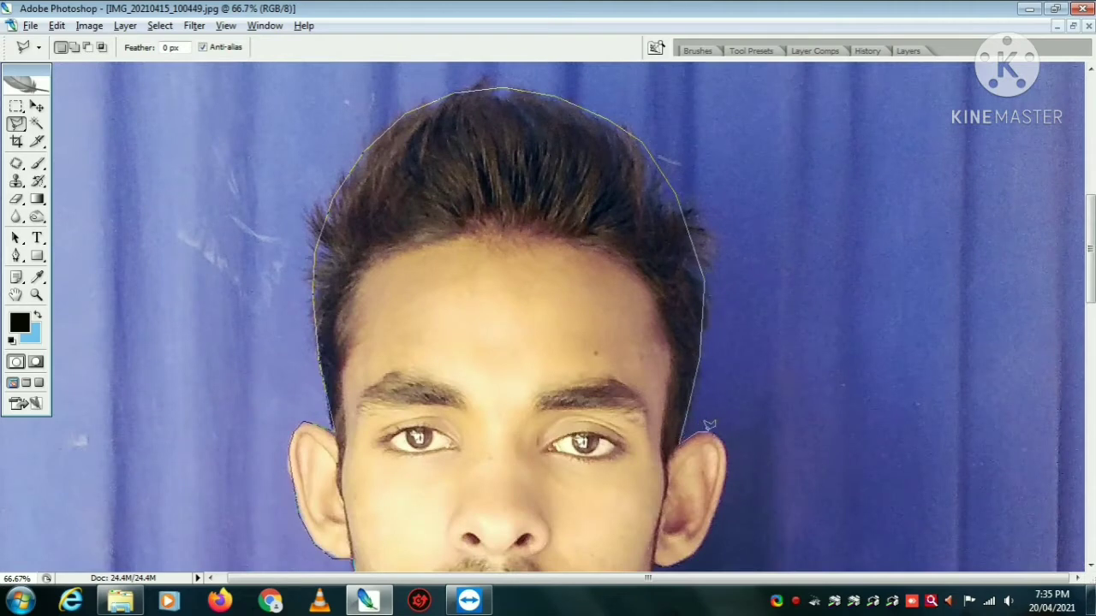
Step: Trace the lasso outline around the image-right ear and down the jaw, neck, collar, shoulder and sleeve
mouse_move(724, 471)
left_mouse_down()
mouse_move(740, 357)
mouse_move(724, 421)
mouse_move(738, 392)
left_mouse_up()
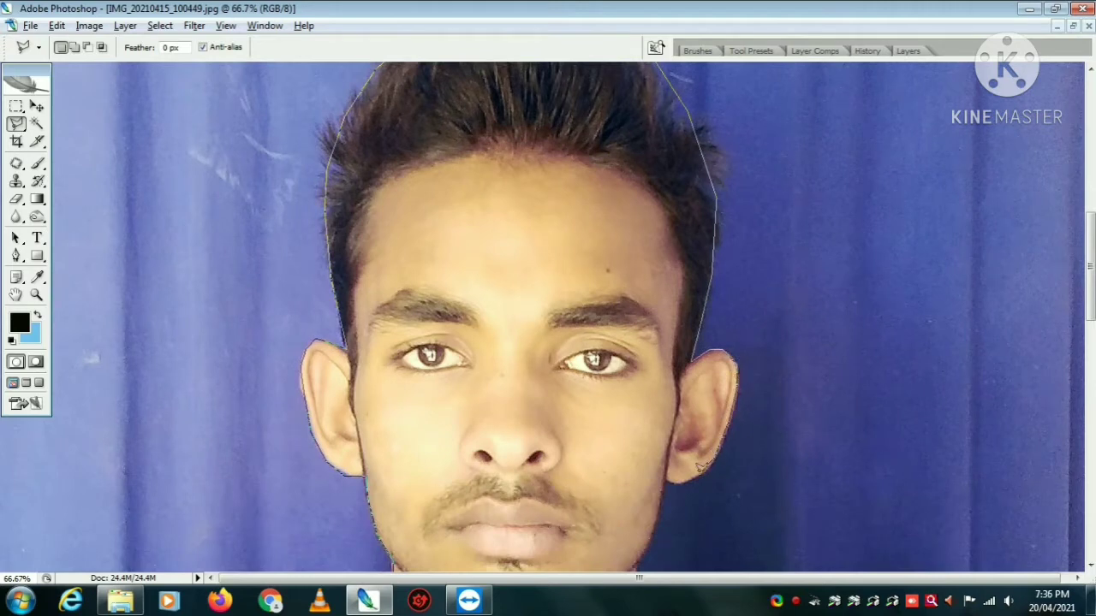
left_click_drag(699, 466, 683, 475)
mouse_move(682, 293)
left_mouse_down()
mouse_move(656, 522)
mouse_move(683, 288)
mouse_move(644, 316)
left_mouse_up()
key("space")
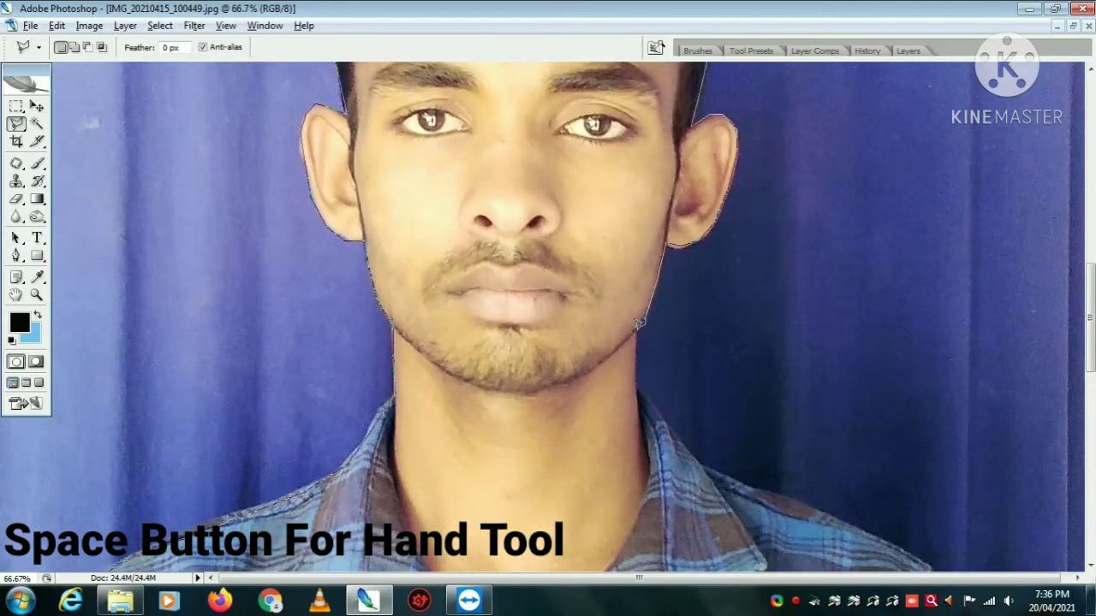
mouse_move(646, 396)
left_mouse_down()
mouse_move(688, 445)
mouse_move(748, 484)
mouse_move(700, 458)
mouse_move(797, 503)
mouse_move(737, 450)
mouse_move(814, 240)
mouse_move(863, 260)
mouse_move(874, 252)
mouse_move(924, 290)
mouse_move(967, 352)
mouse_move(1007, 547)
mouse_move(1010, 266)
mouse_move(994, 402)
mouse_move(1014, 500)
mouse_move(1038, 201)
mouse_move(1014, 489)
left_mouse_up()
Step: Close the lasso outline around the curtain outside the canvas and clear the selected area to the light blue background colour
key("space")
key("space")
key("space")
left_click(1015, 490, "alt")
left_click(954, 445, "alt")
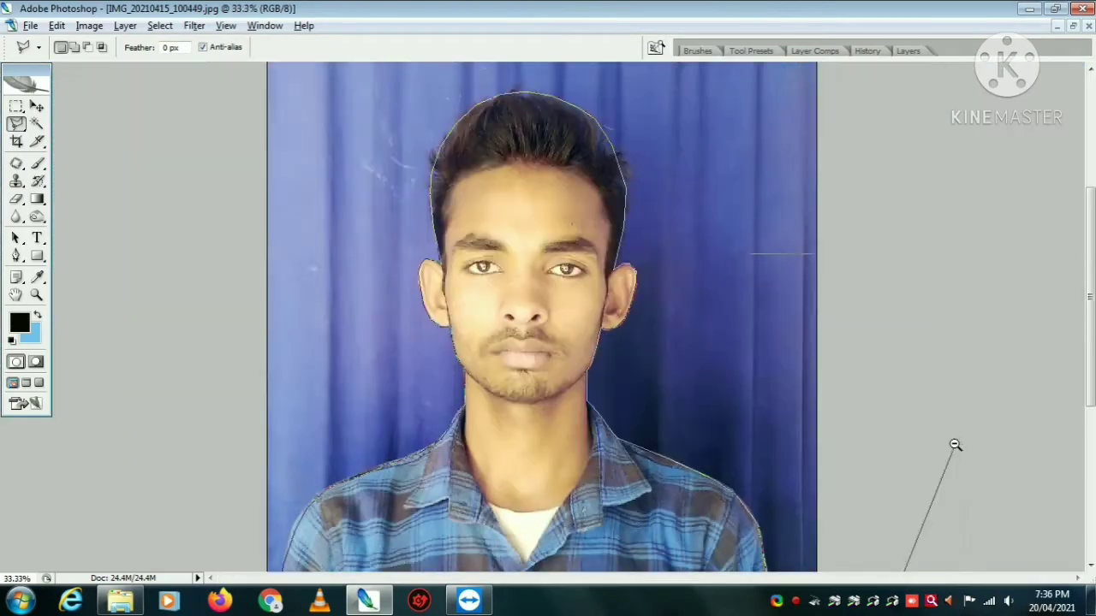
left_click(954, 445, "alt")
left_click(955, 445, "alt")
left_click(954, 446, "alt")
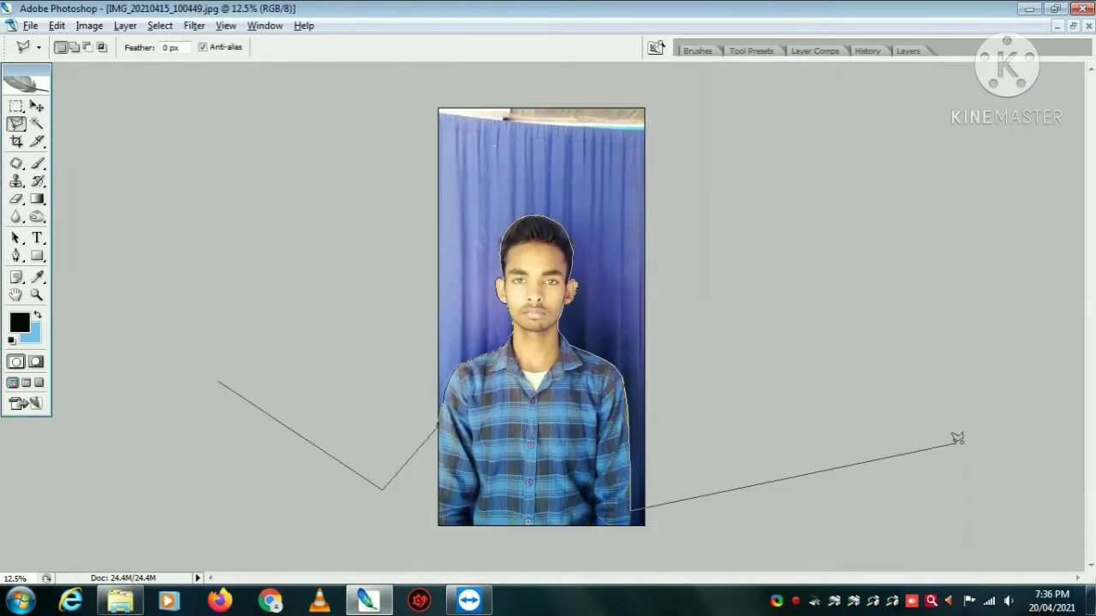
left_click(632, 563)
left_click(779, 524)
left_click(803, 291)
left_click(743, 94)
left_click(580, 60)
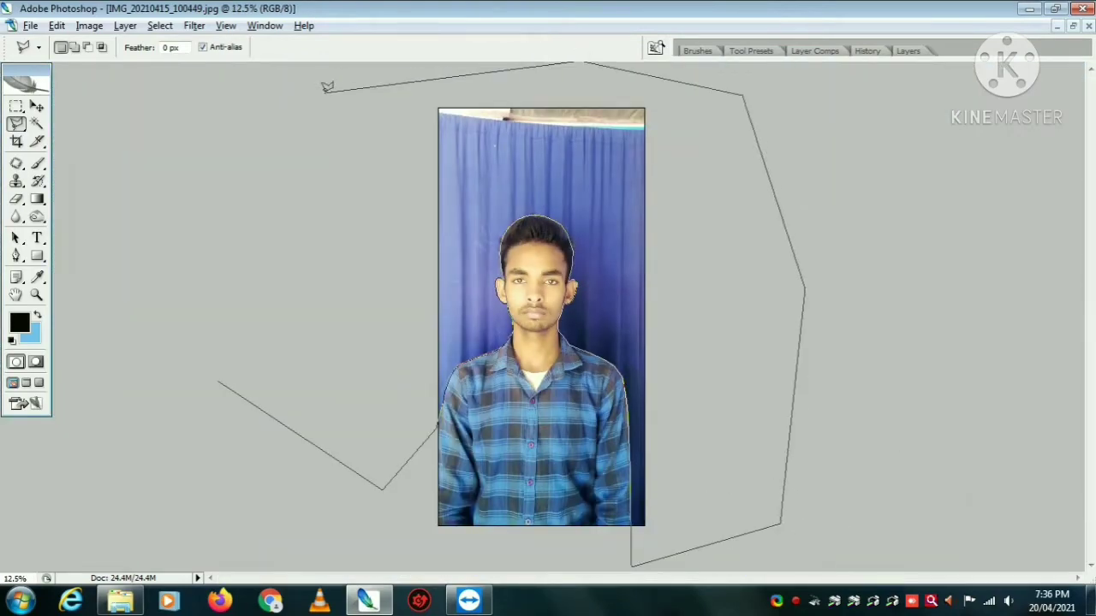
key("Return")
key("Delete")
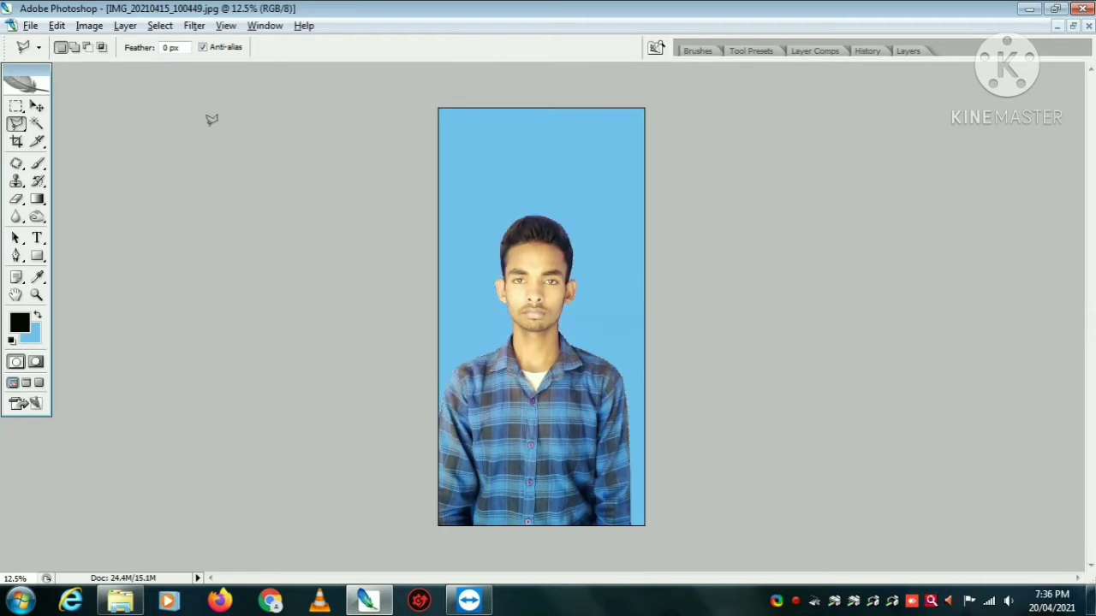
Step: Set the foreground colour to a light skin tone sampled from the man's cheek
left_click(16, 142)
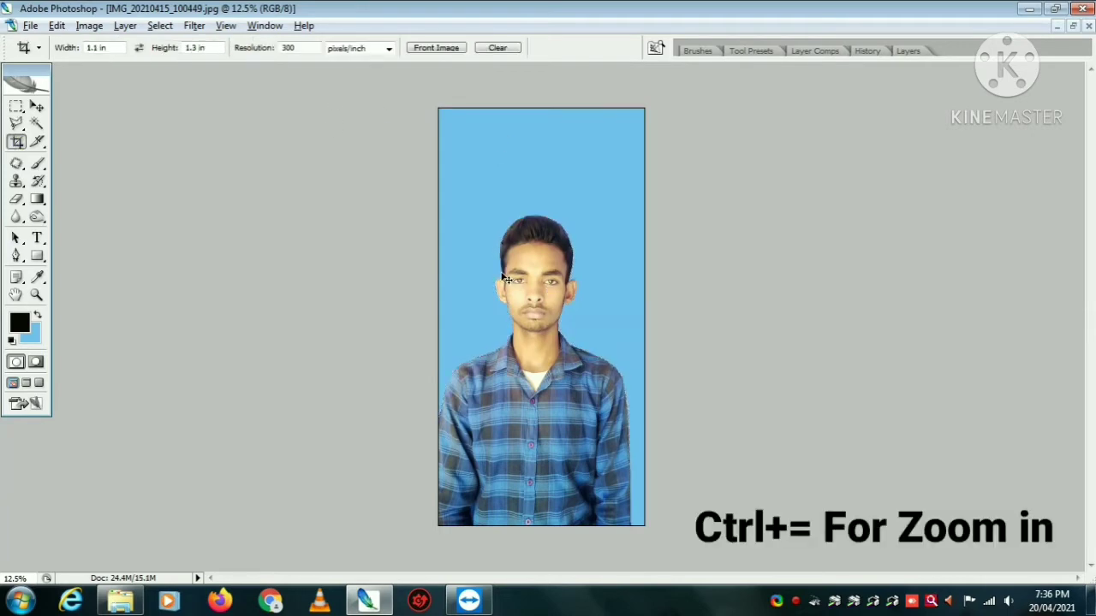
key("ctrl+equal")
key("ctrl+equal")
key("ctrl+equal")
key("ctrl+equal")
key("ctrl+equal")
left_click_drag(479, 189, 536, 306)
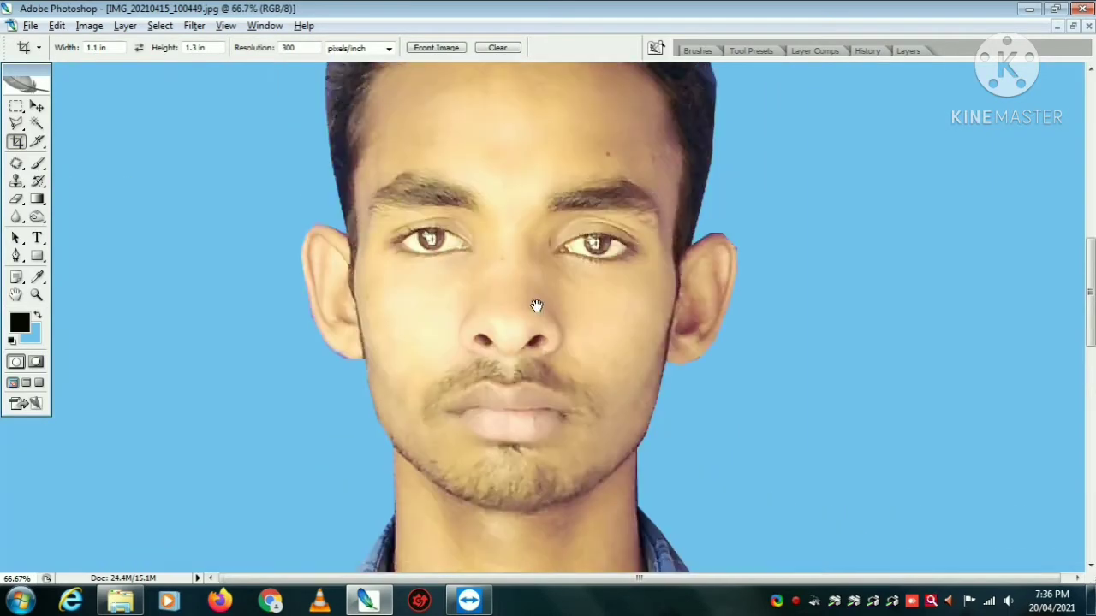
key("ctrl+equal")
left_click(30, 324)
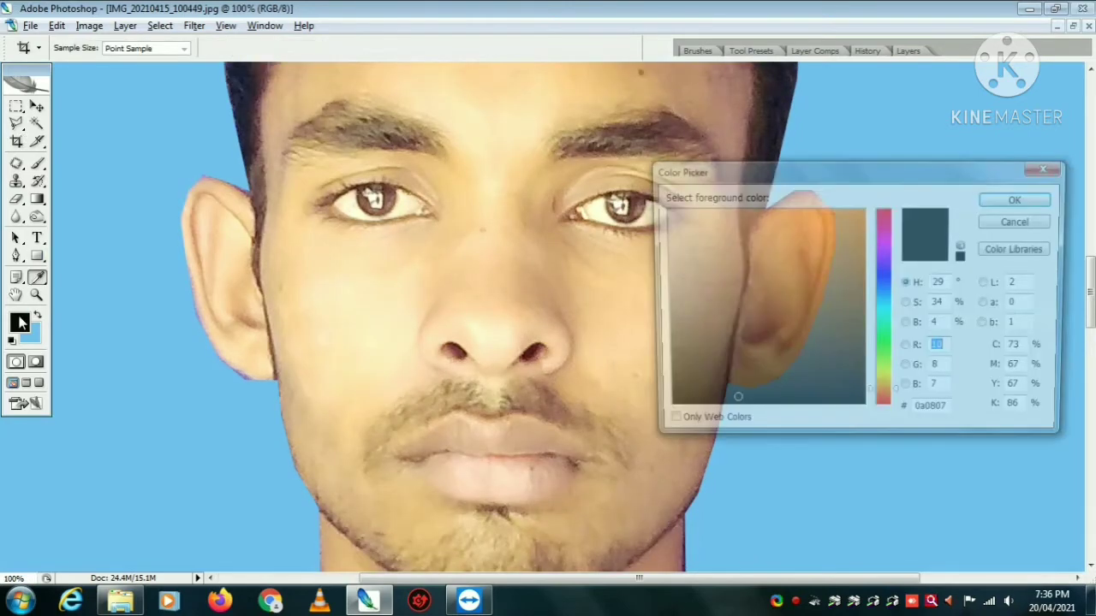
left_click(345, 304)
key("Return")
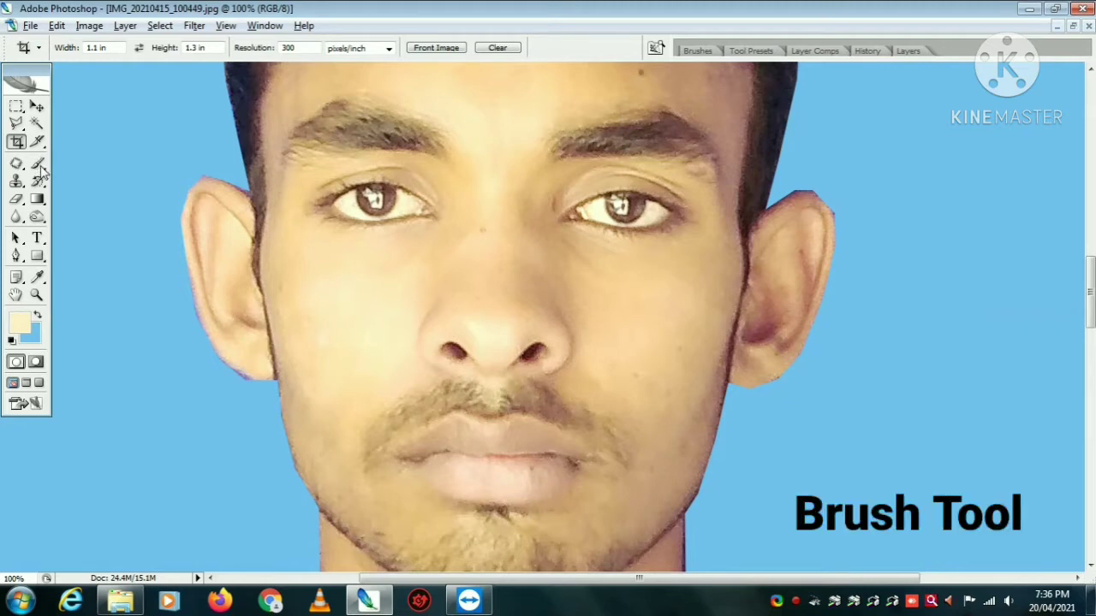
Step: Paint over the facial skin with the sampled tone, using the Brush tool at size 175, 19% opacity and 22% flow
left_click(38, 164)
key("bracketright")
key("bracketright")
key("bracketright")
key("bracketright")
key("bracketright")
key("bracketright")
key("bracketright")
key("bracketright")
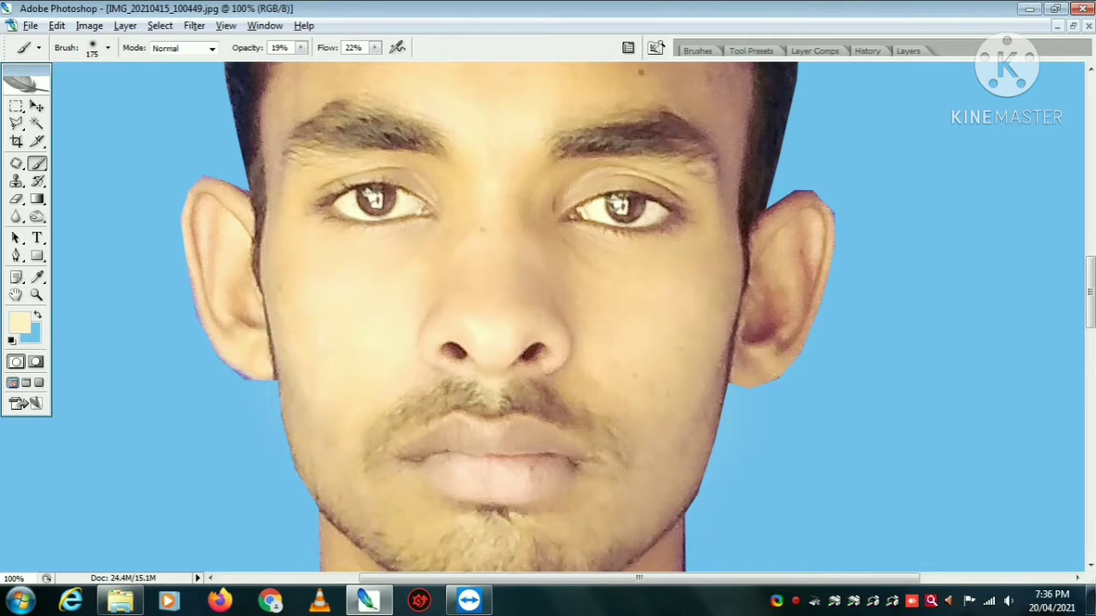
left_click_drag(527, 308, 596, 69)
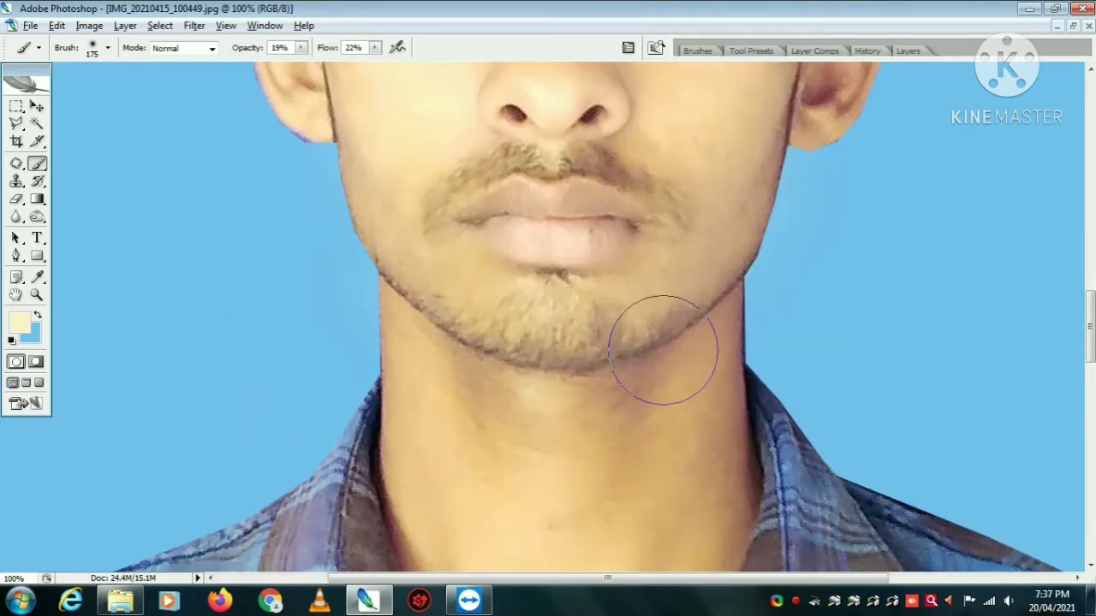
Step: Paint the sampled skin tone over the chin, jaw, cheeks and image-right ear at 32% opacity and 36% flow
left_click_drag(300, 48, 390, 67)
scroll(501, 196, "up", 5)
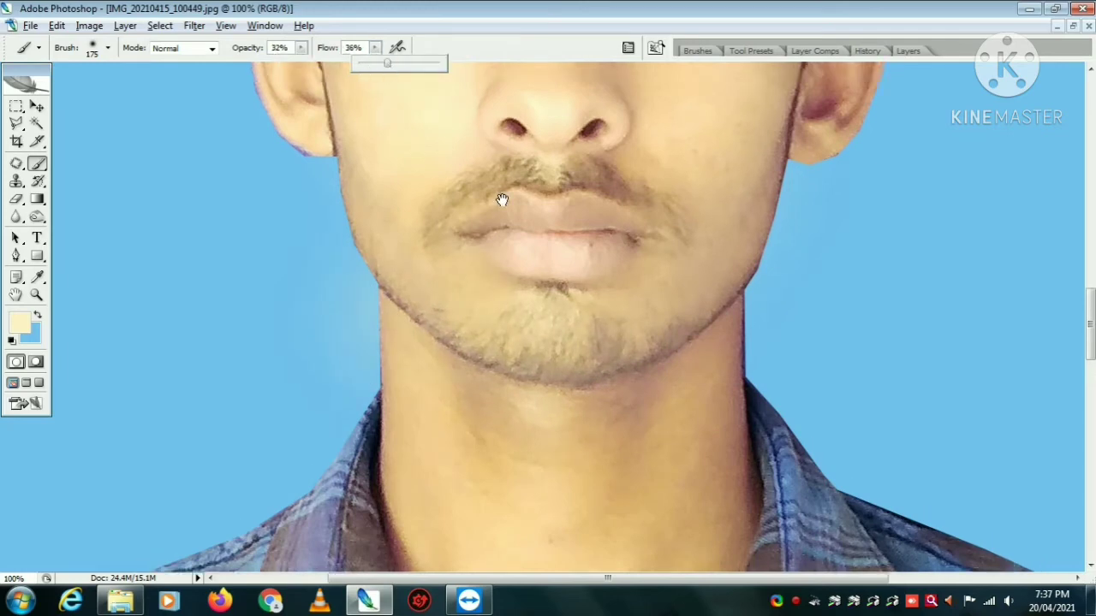
left_click_drag(712, 317, 633, 447)
left_click_drag(723, 266, 779, 171)
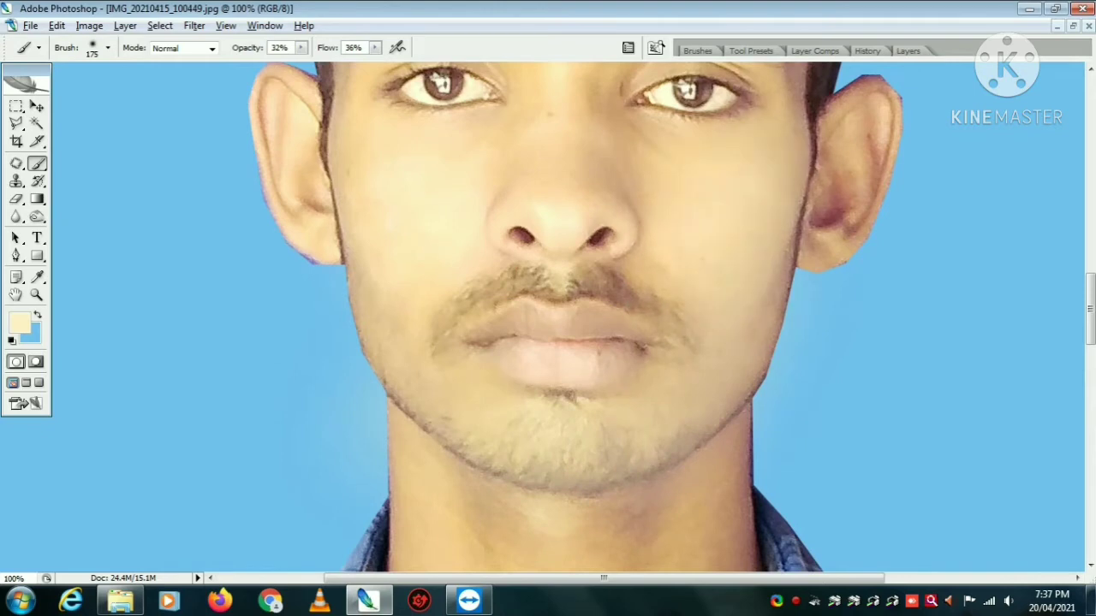
left_click_drag(846, 130, 849, 185)
left_click_drag(677, 247, 753, 394)
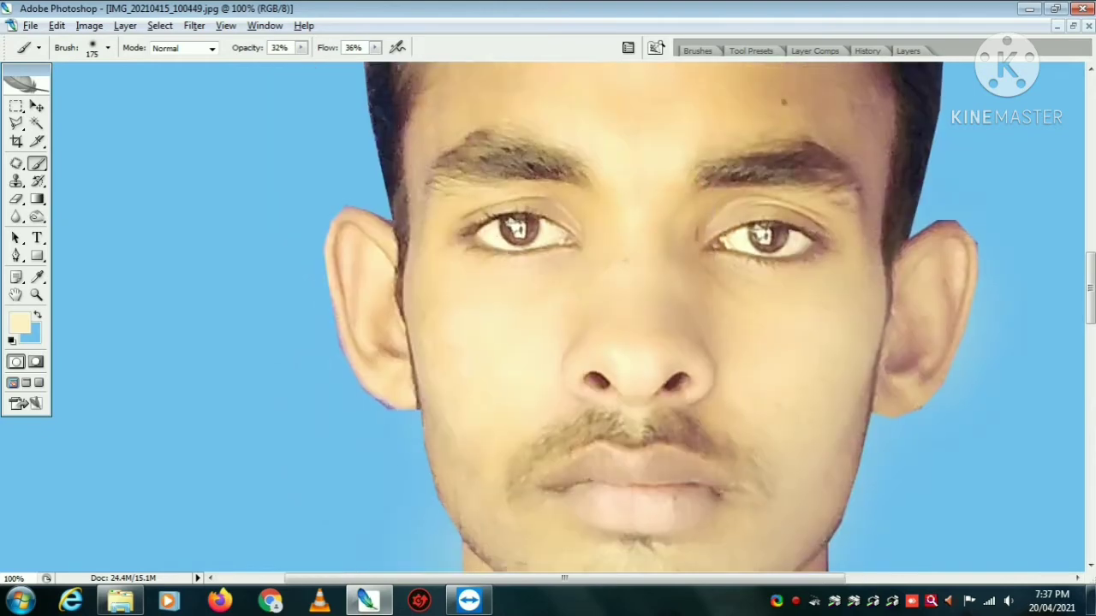
Step: Brush the light skin tone over the forehead, nose and the skin around the eyes and cheeks
left_click_drag(716, 349, 729, 405)
left_click_drag(678, 177, 806, 379)
mouse_move(784, 224)
left_mouse_down()
mouse_move(970, 303)
mouse_move(929, 303)
left_mouse_up()
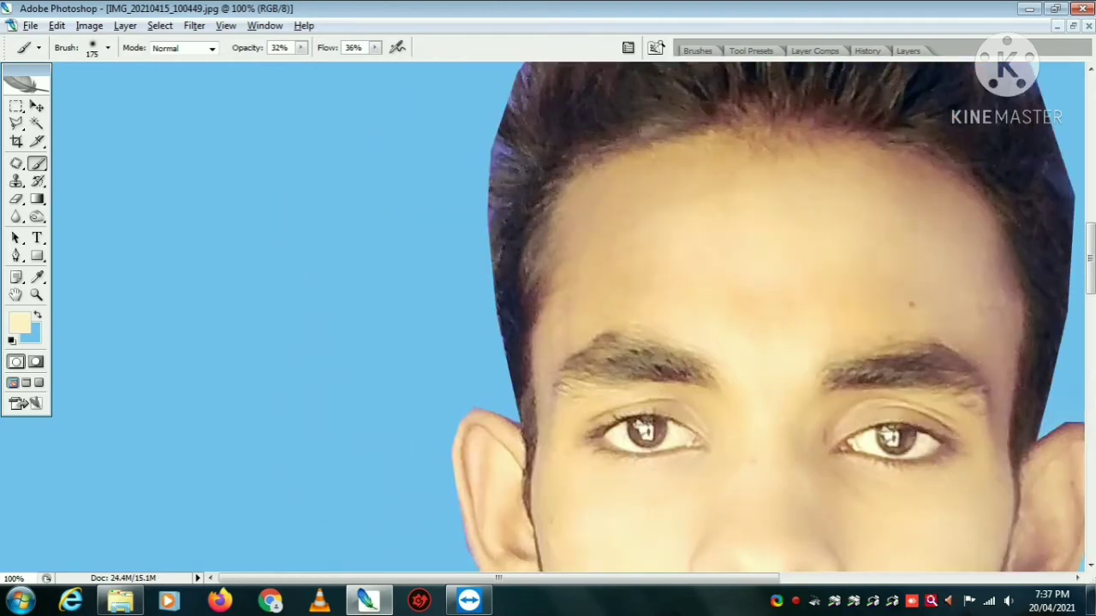
left_click_drag(614, 231, 558, 374)
left_click_drag(625, 318, 691, 136)
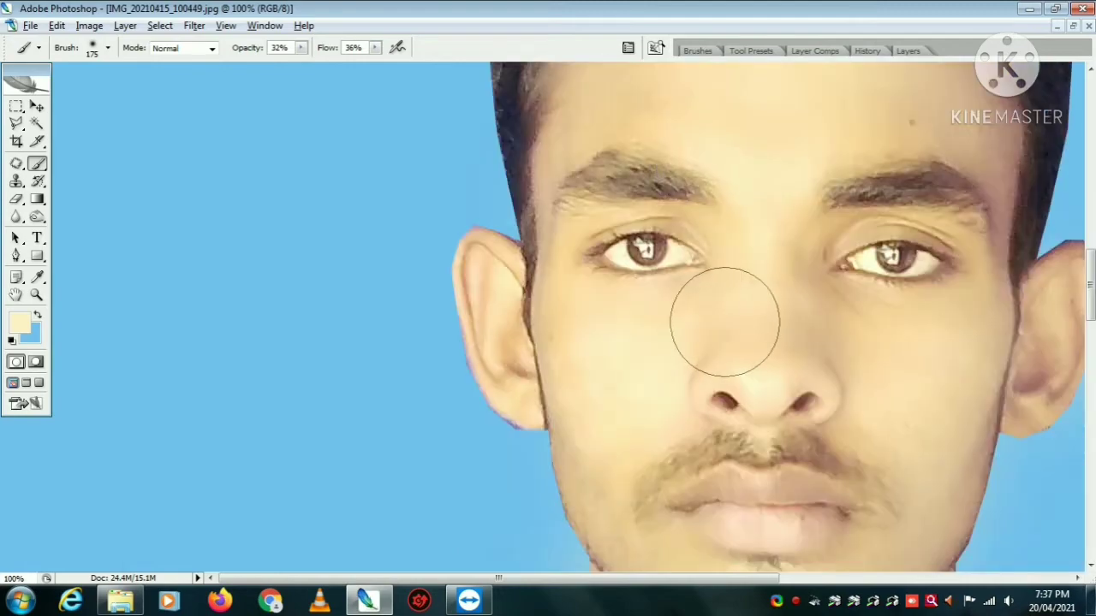
mouse_move(838, 248)
left_mouse_down()
mouse_move(838, 366)
mouse_move(802, 128)
left_mouse_up()
left_click_drag(636, 320, 782, 402)
left_click_drag(663, 437, 690, 209)
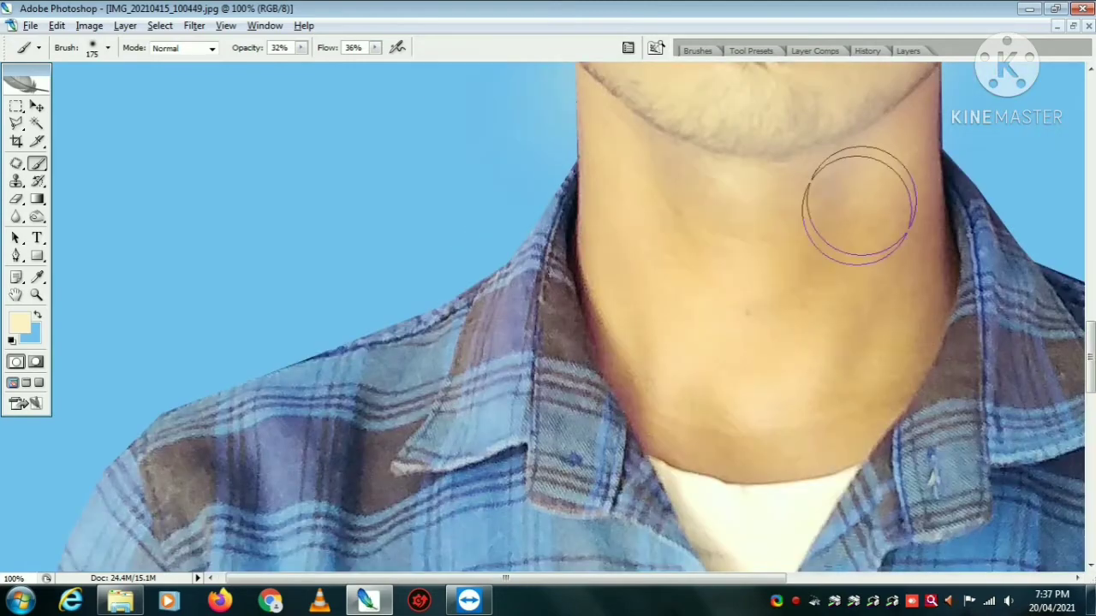
Step: Lighten the neck from below the chin to the shirt collar with the skin-tone brush
left_click_drag(859, 211, 898, 409)
left_click_drag(584, 273, 625, 395)
mouse_move(628, 210)
left_mouse_down()
mouse_move(582, 316)
mouse_move(624, 403)
mouse_move(594, 317)
left_mouse_up()
key("ctrl+minus")
key("ctrl+minus")
key("ctrl+minus")
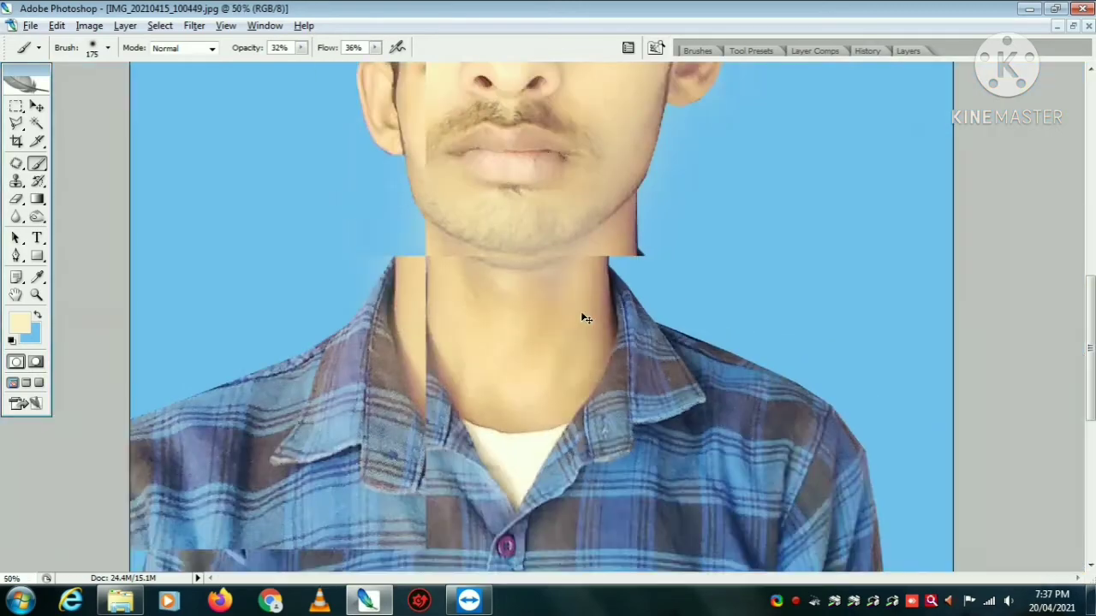
key("ctrl+minus")
key("ctrl+minus")
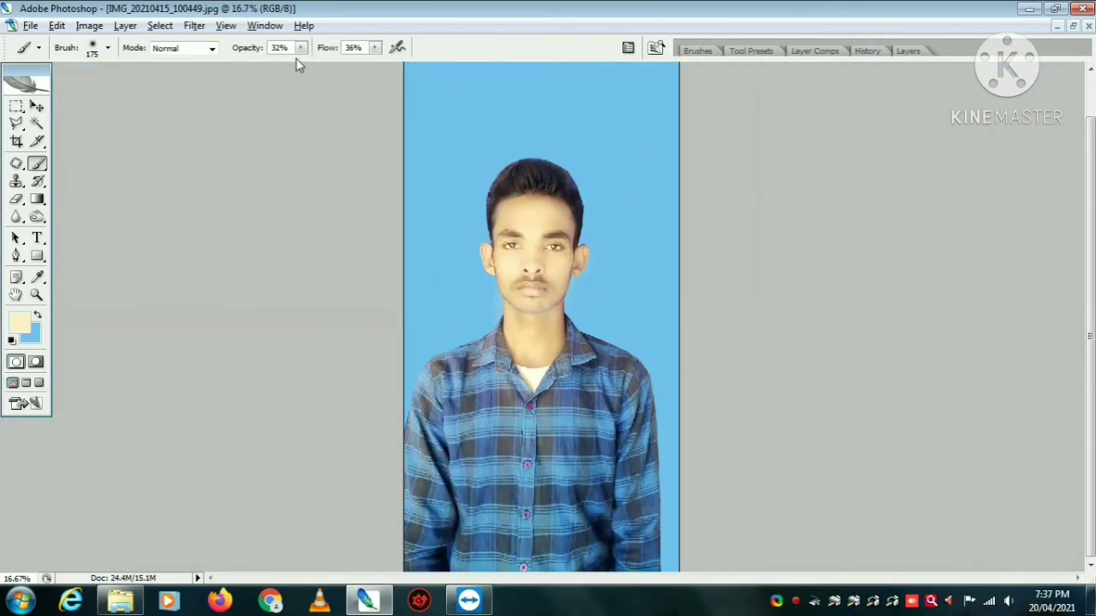
Step: Apply Auto Contrast to the whole portrait
left_click(89, 26)
mouse_move(184, 67)
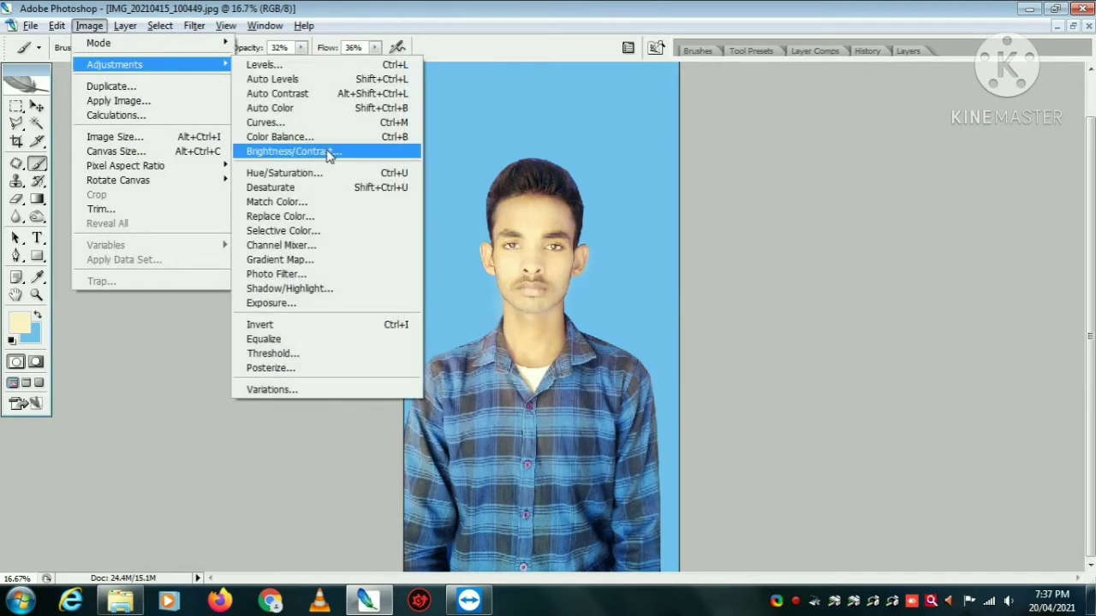
left_click(306, 95)
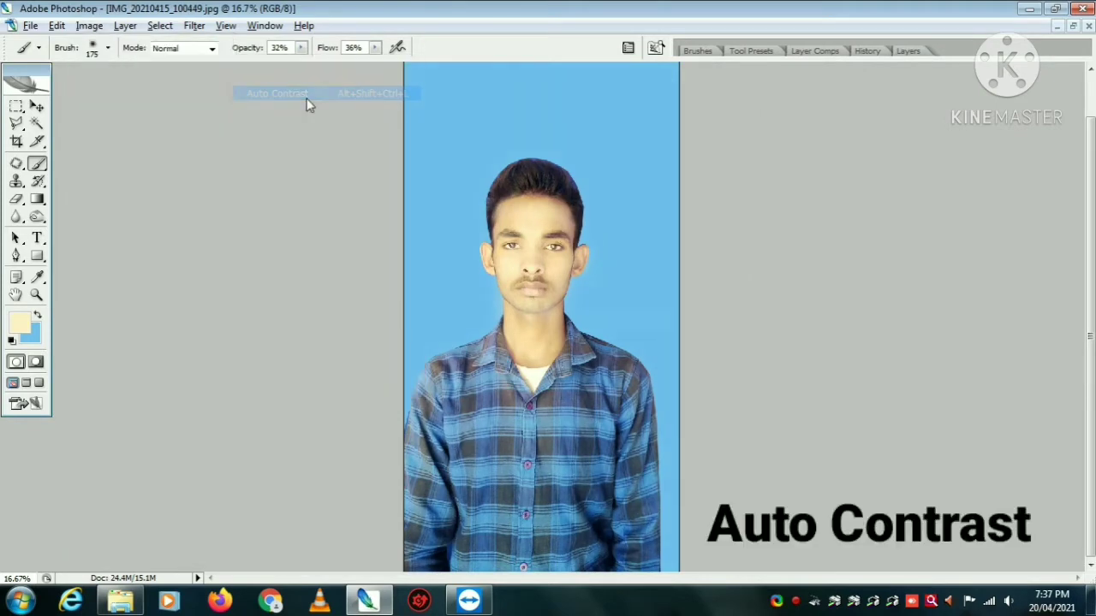
Step: Raise the portrait's brightness to +6 with the Brightness/Contrast adjustment
left_click(89, 26)
mouse_move(128, 64)
left_click(416, 151)
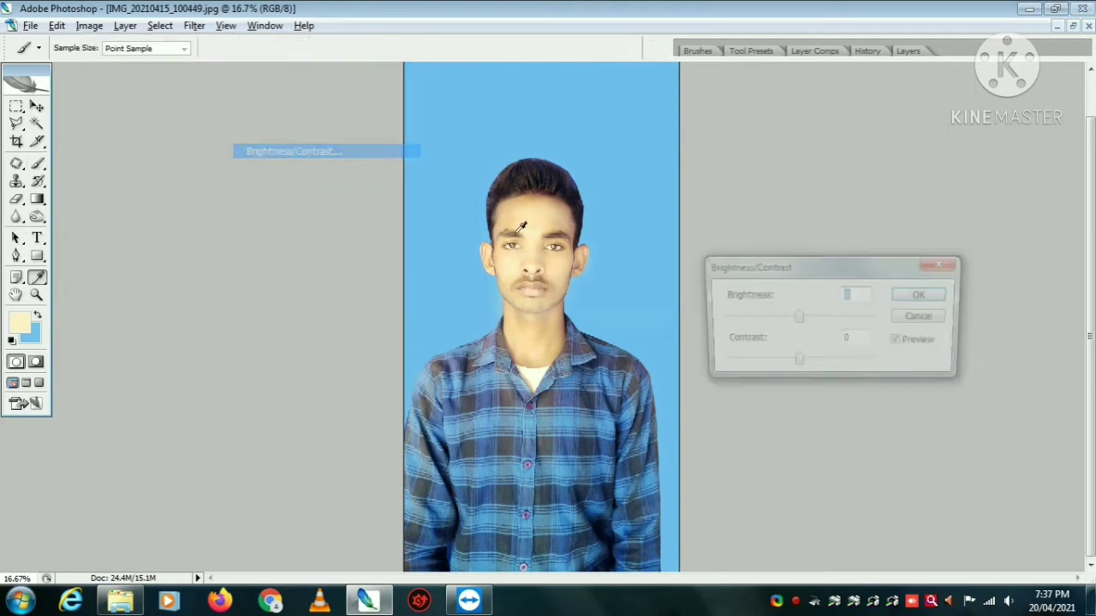
left_click_drag(796, 318, 800, 321)
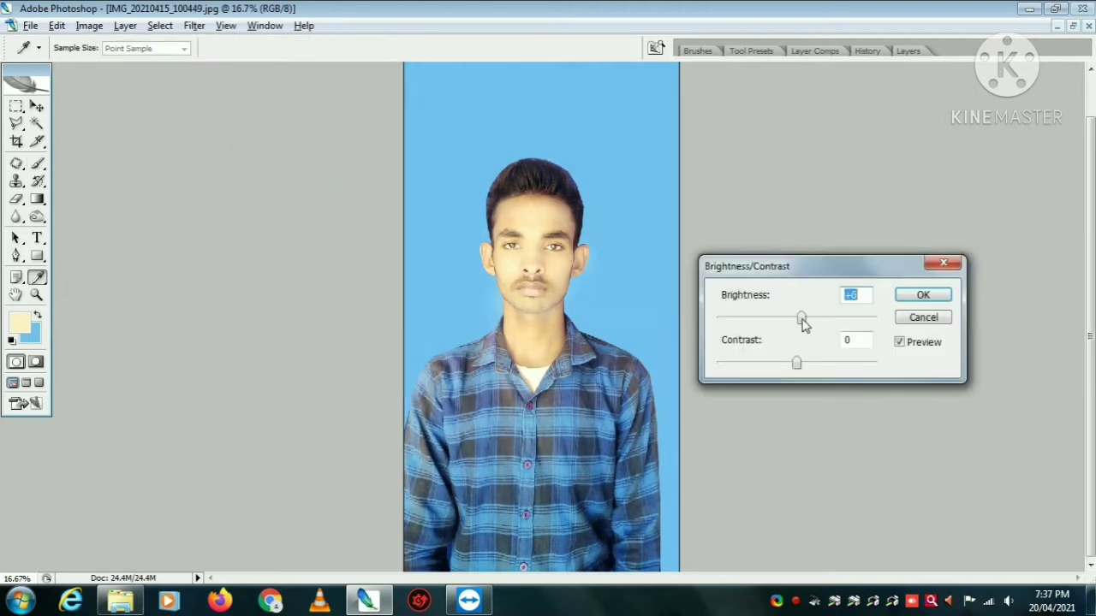
key("Return")
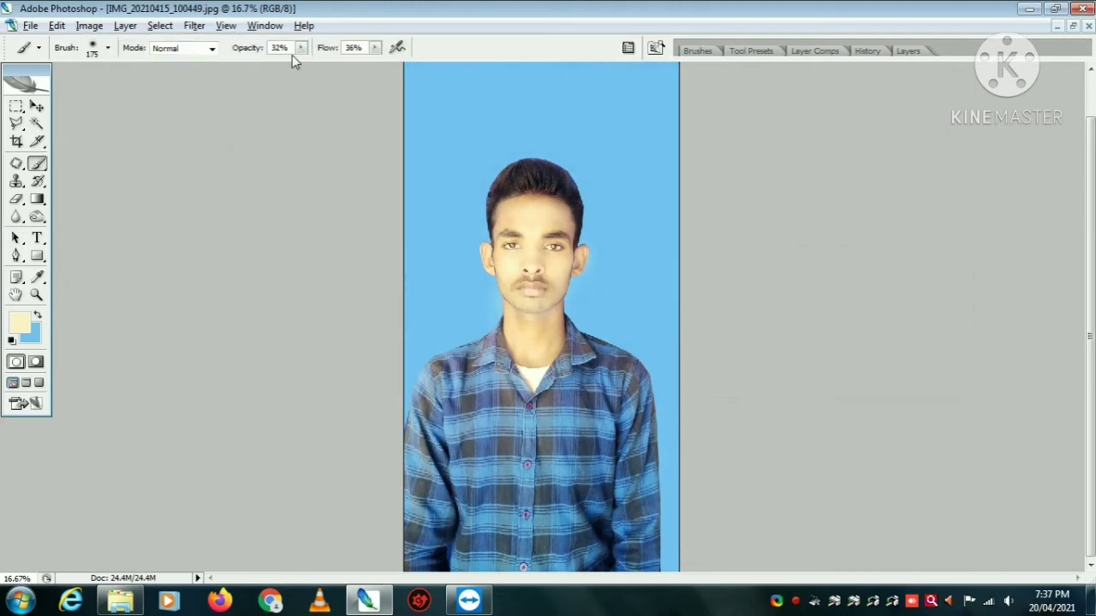
Step: Apply the Lighter variation to the portrait's midtones with the Variations adjustment
left_click(89, 25)
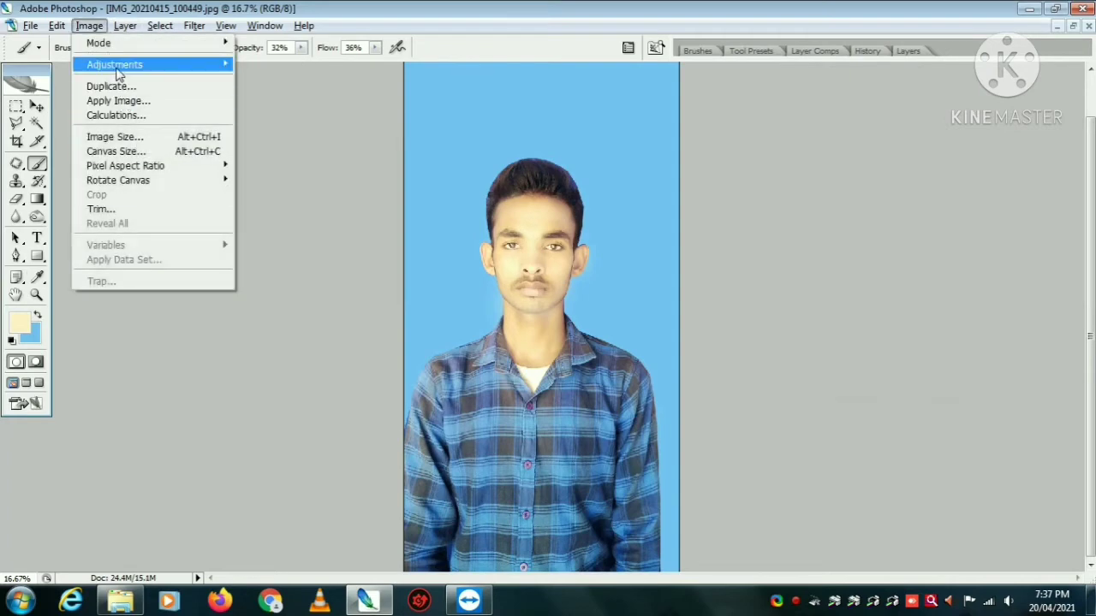
mouse_move(123, 64)
left_click(268, 390)
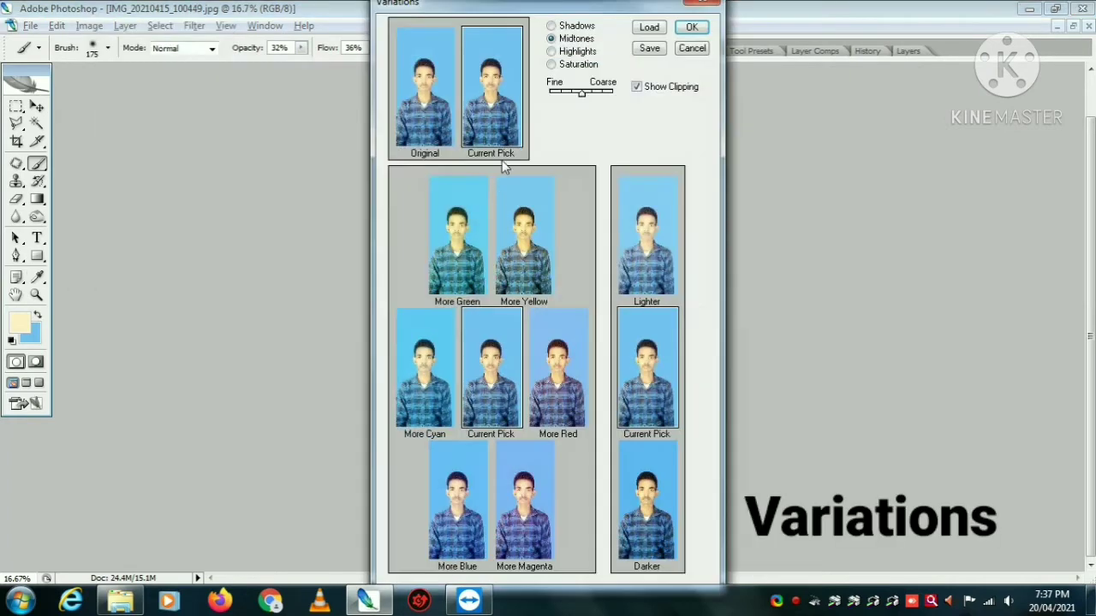
left_click(636, 234)
left_click_drag(594, 7, 206, 46)
left_click(304, 66)
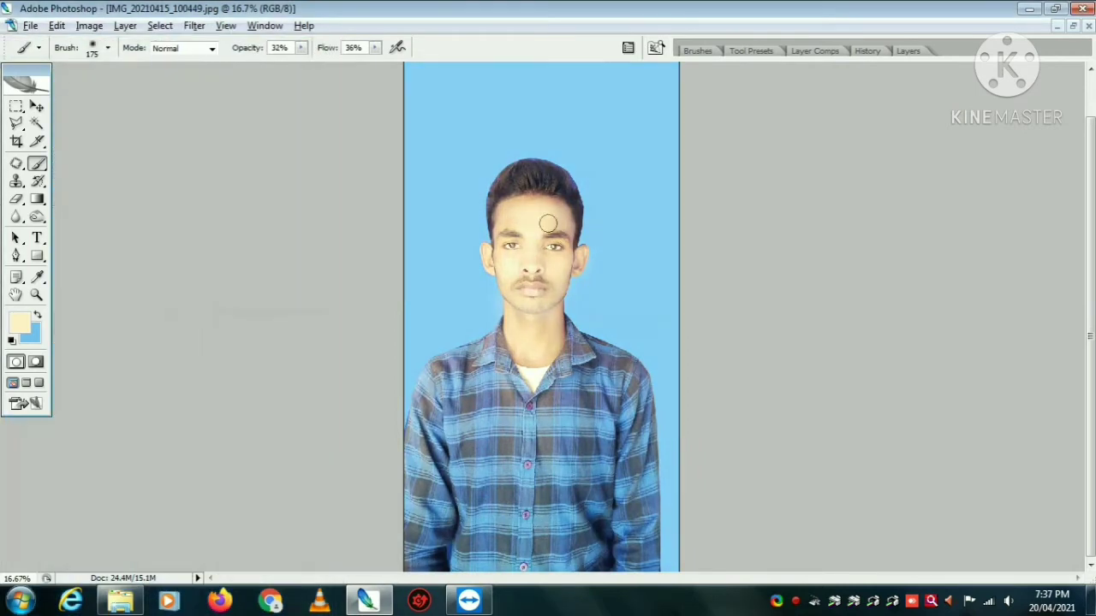
Step: Darken the midtones slightly with a Curves point on the RGB channel at input 135, output 125
left_click(89, 26)
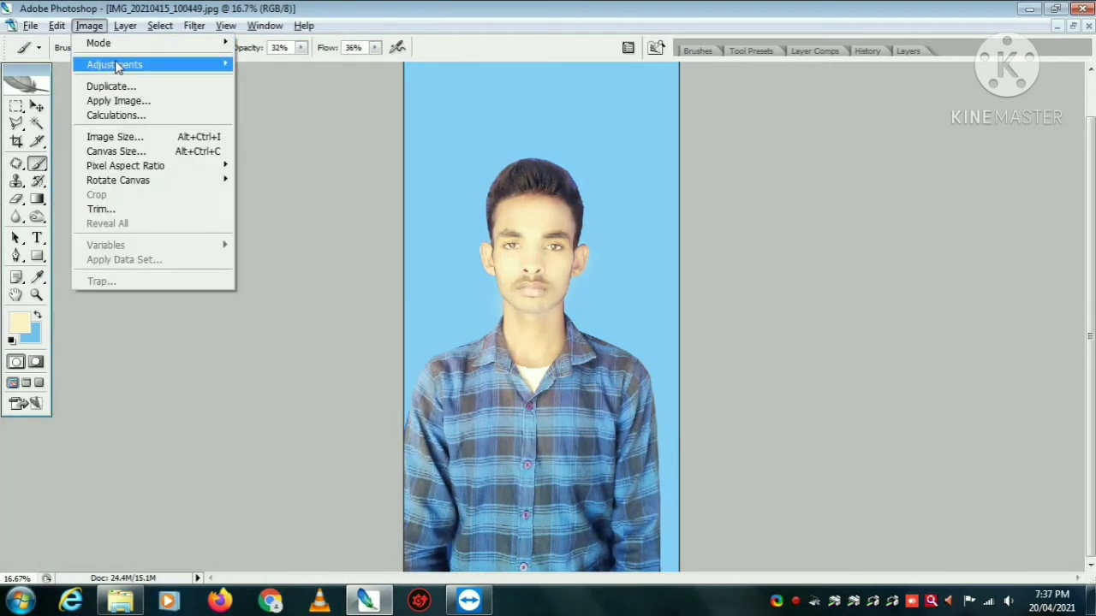
mouse_move(114, 64)
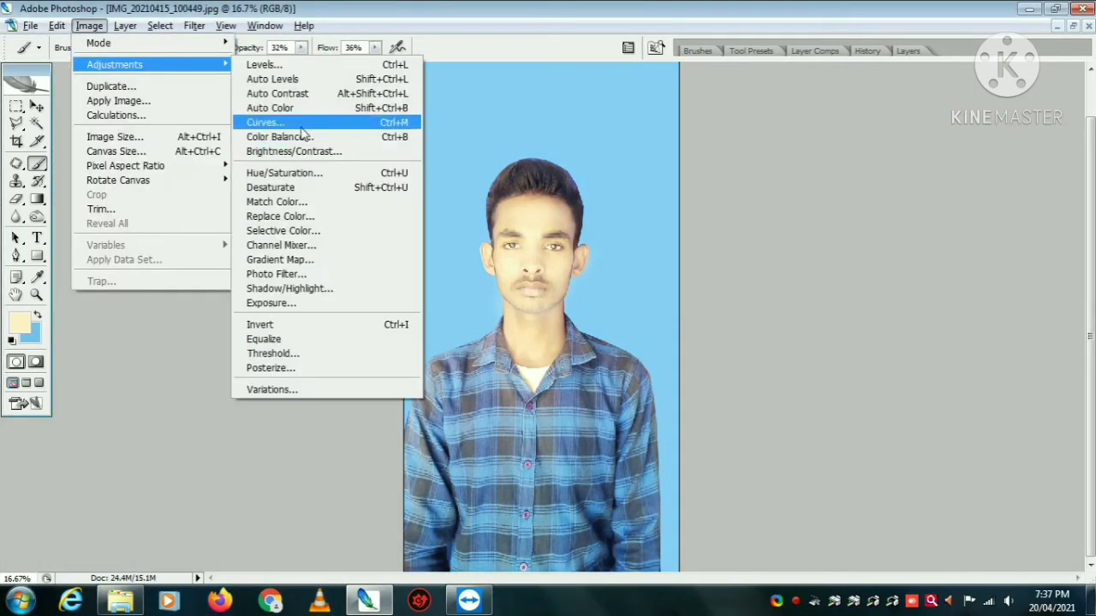
left_click(299, 125)
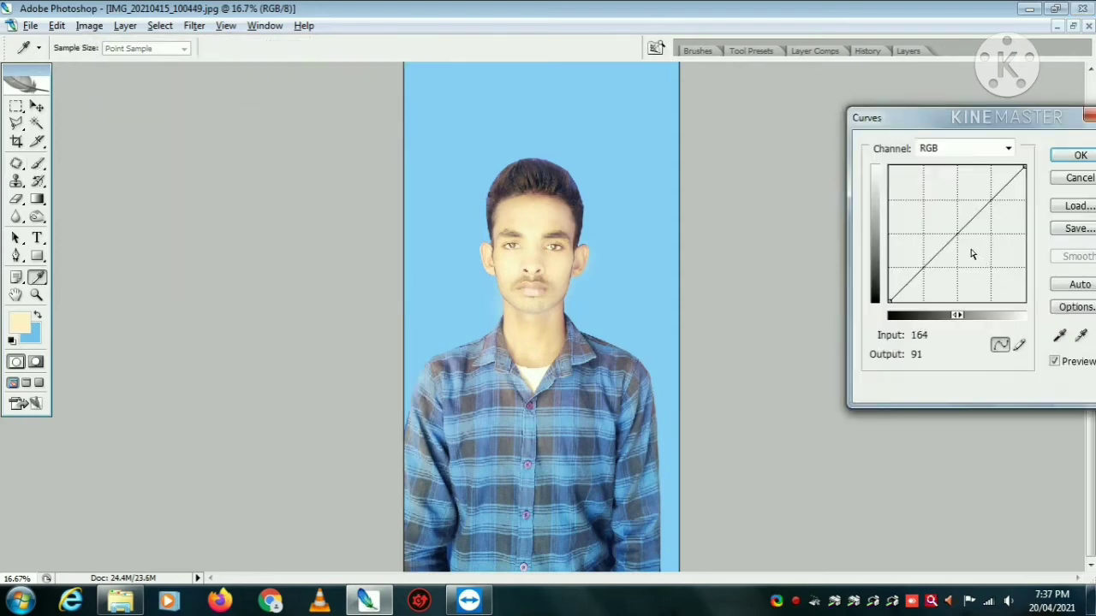
left_click_drag(959, 233, 961, 235)
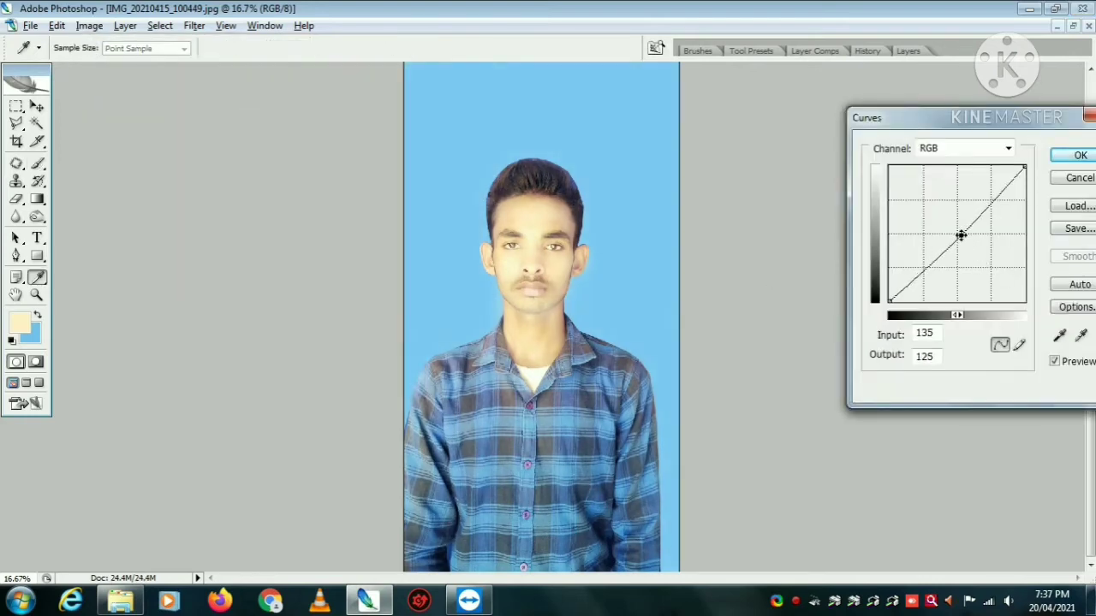
left_click(1071, 175)
key("b")
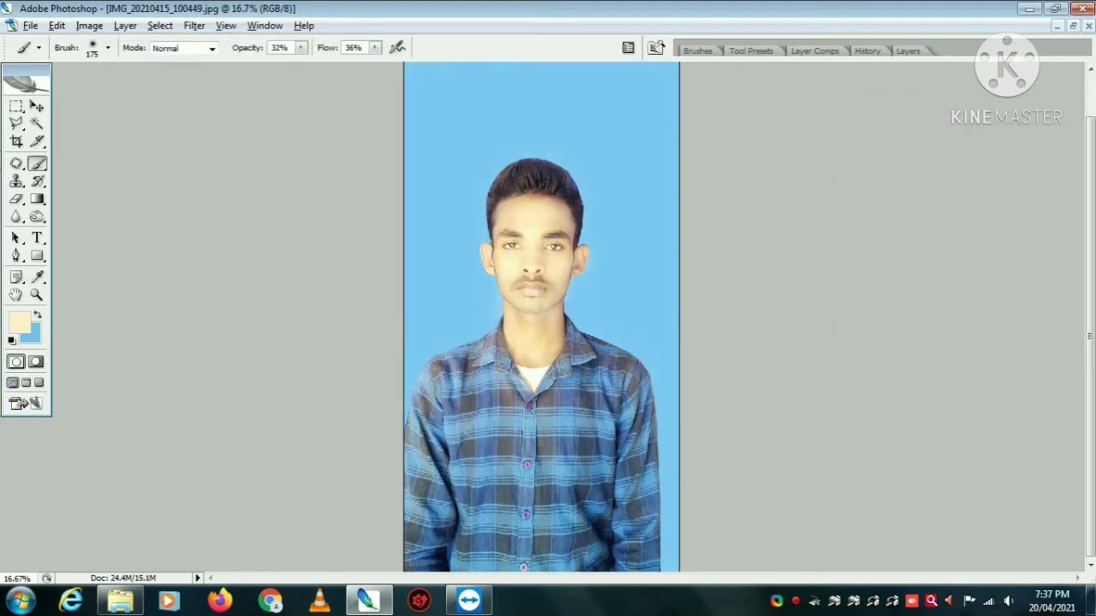
Step: Set the Crop tool to 1.1 in wide, 1.3 in high and 300 pixels/inch
left_click(17, 142)
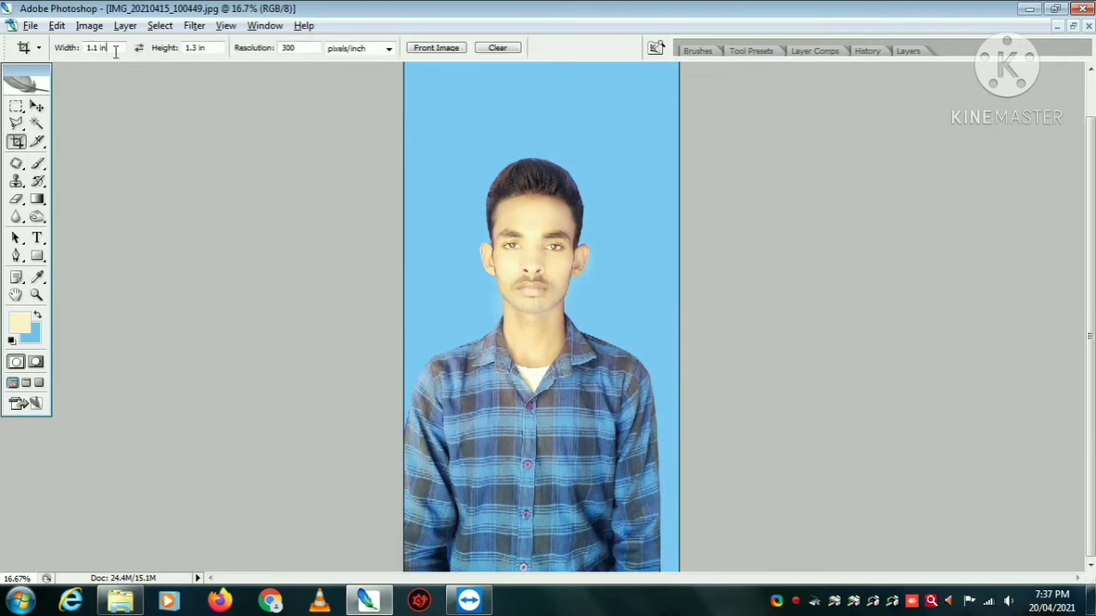
left_click(495, 49)
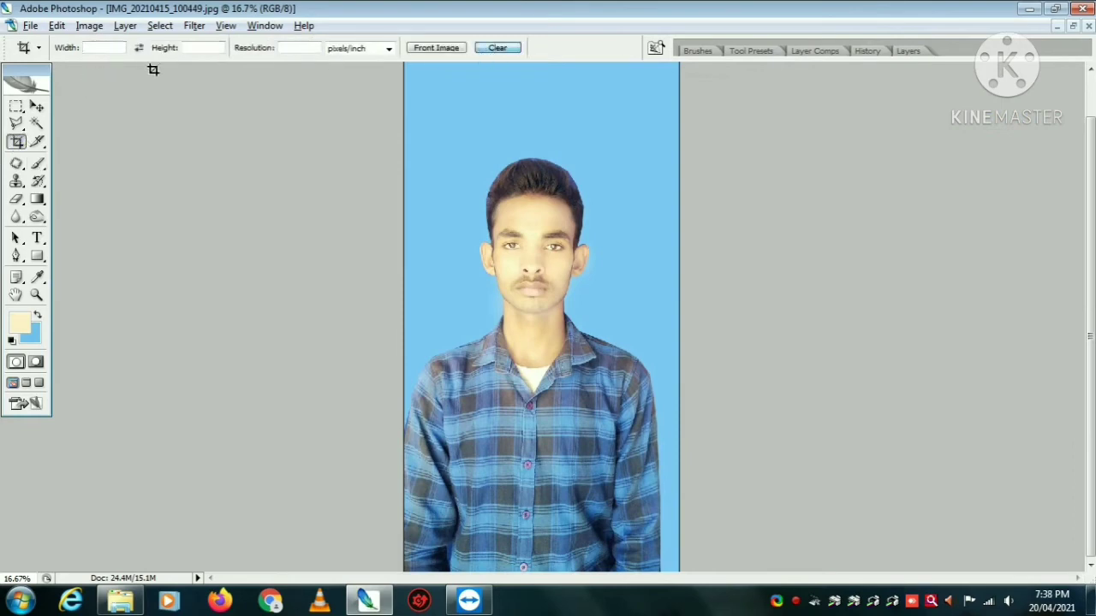
left_click(107, 47)
type("1.1")
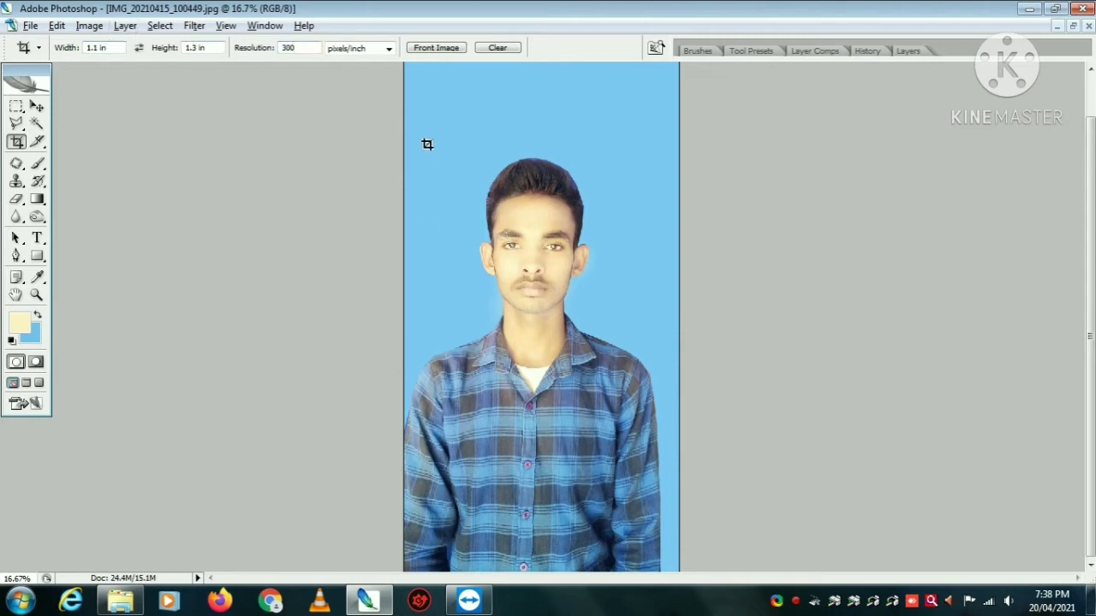
Step: Crop the portrait to the man's head, shoulders and upper chest with some blue background above the hair
left_click_drag(634, 334, 659, 437)
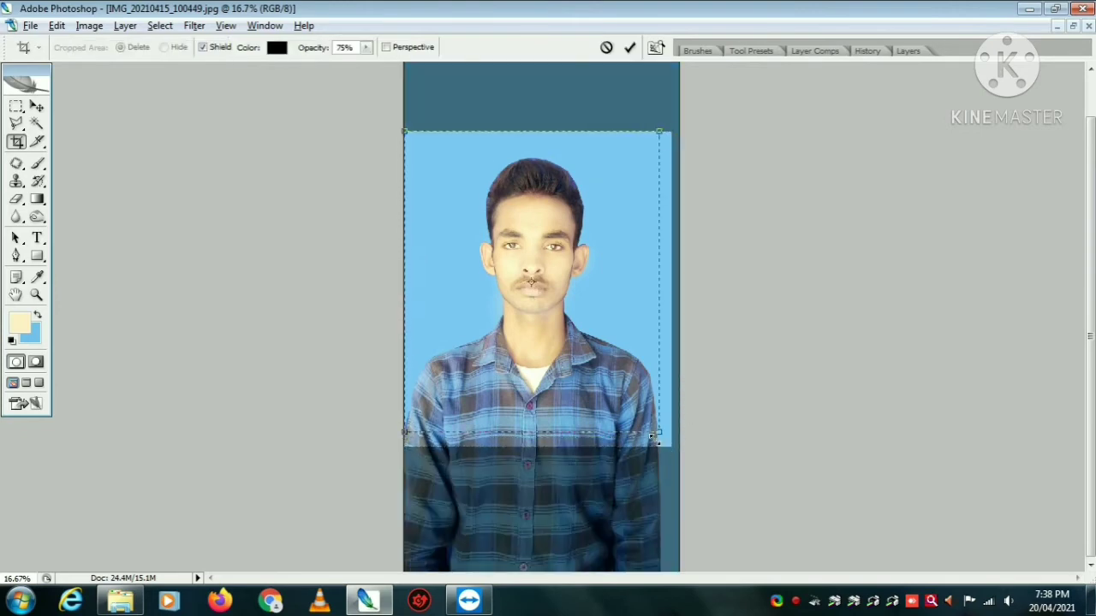
left_click_drag(612, 372, 611, 376)
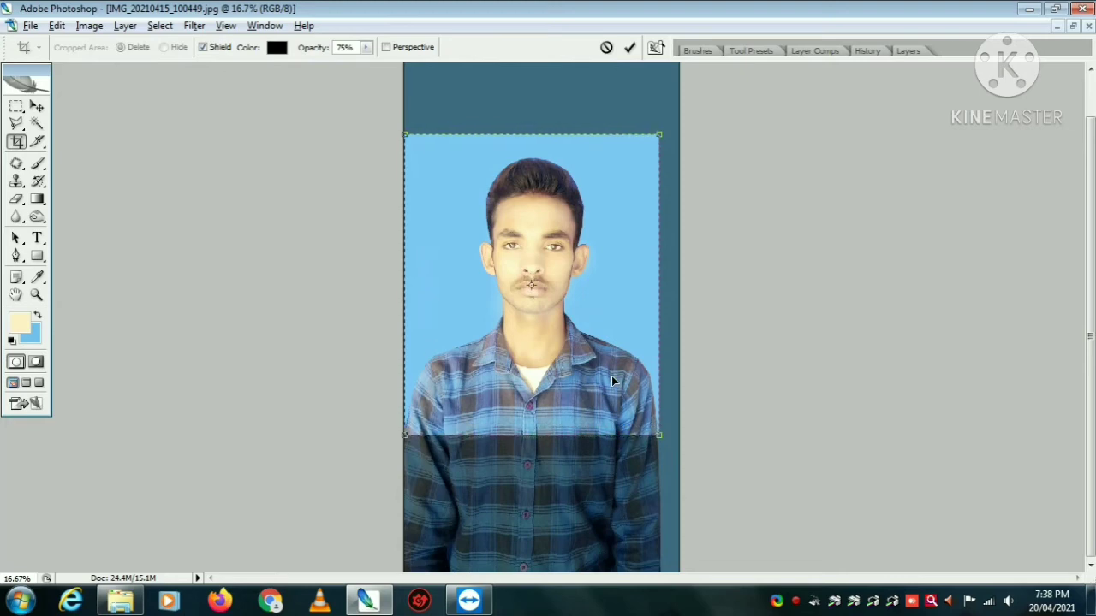
key("Return")
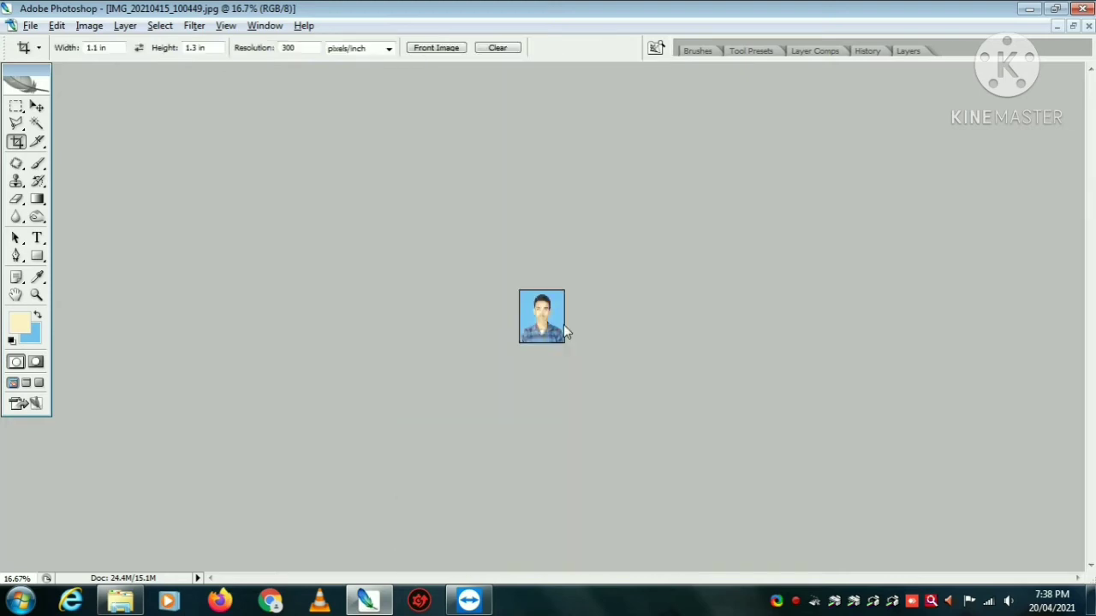
Step: Select the entire cropped photo and add a 3 px black centred stroke around its border
key("ctrl+plus")
key("ctrl+plus")
key("ctrl+plus")
key("ctrl+plus")
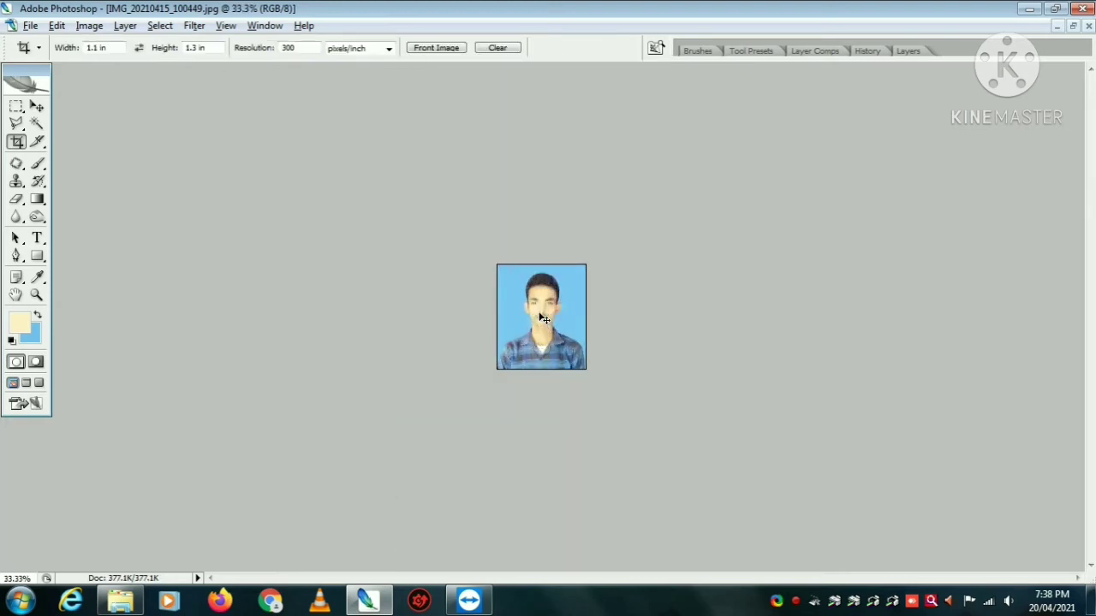
left_click_drag(16, 107, 119, 105)
left_click_drag(391, 176, 728, 457)
right_click(556, 336)
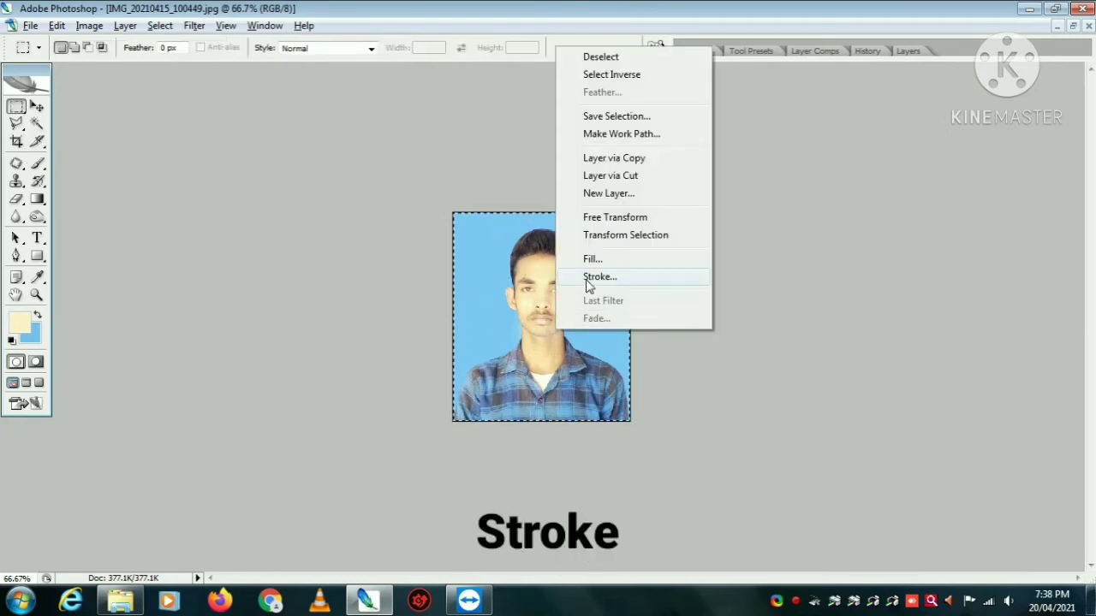
left_click(589, 278)
left_click(496, 191)
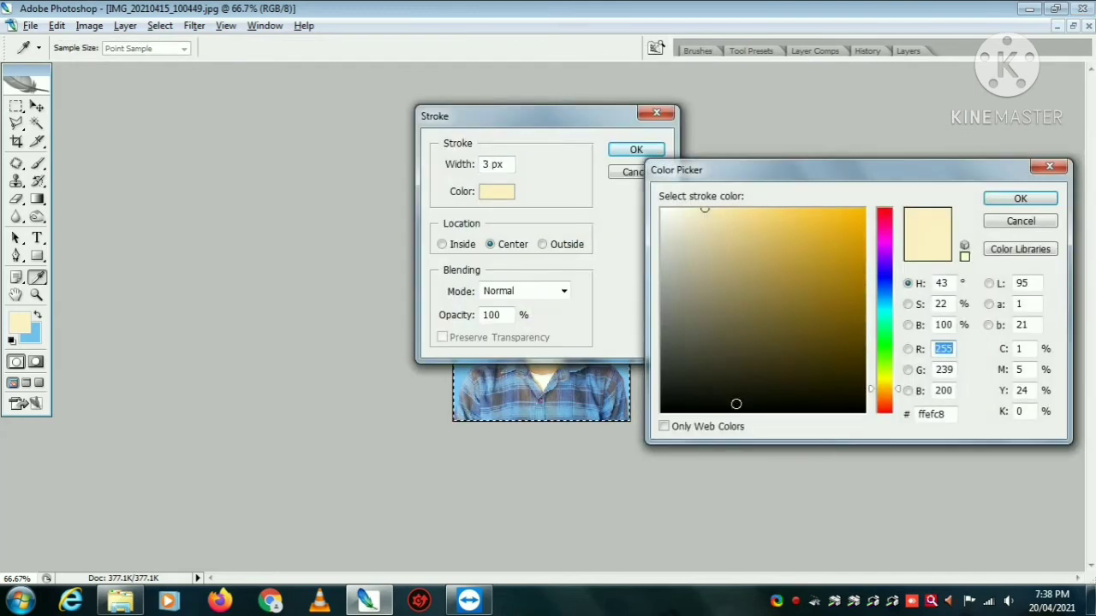
left_click(735, 403)
key("Return")
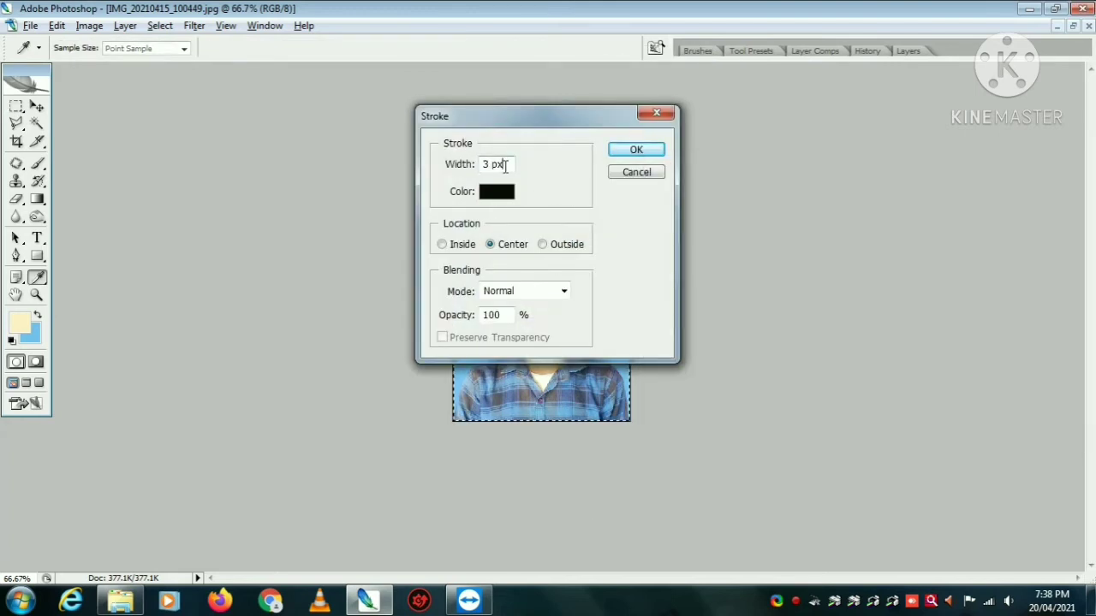
left_click(635, 152)
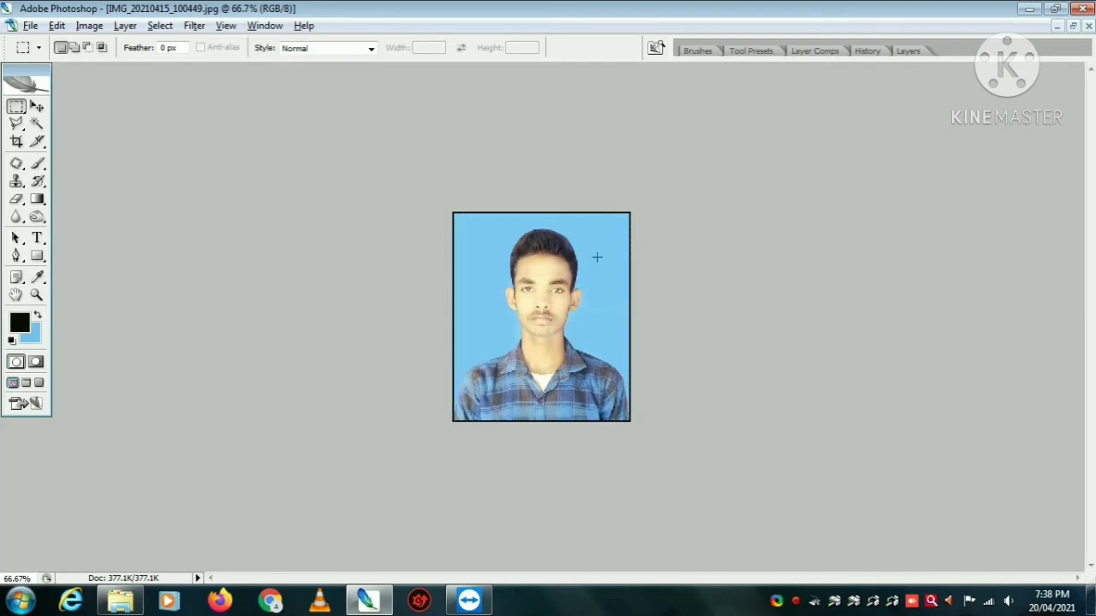
Step: Create a new blank white document and place its window beside the passport photo
left_click(12, 25)
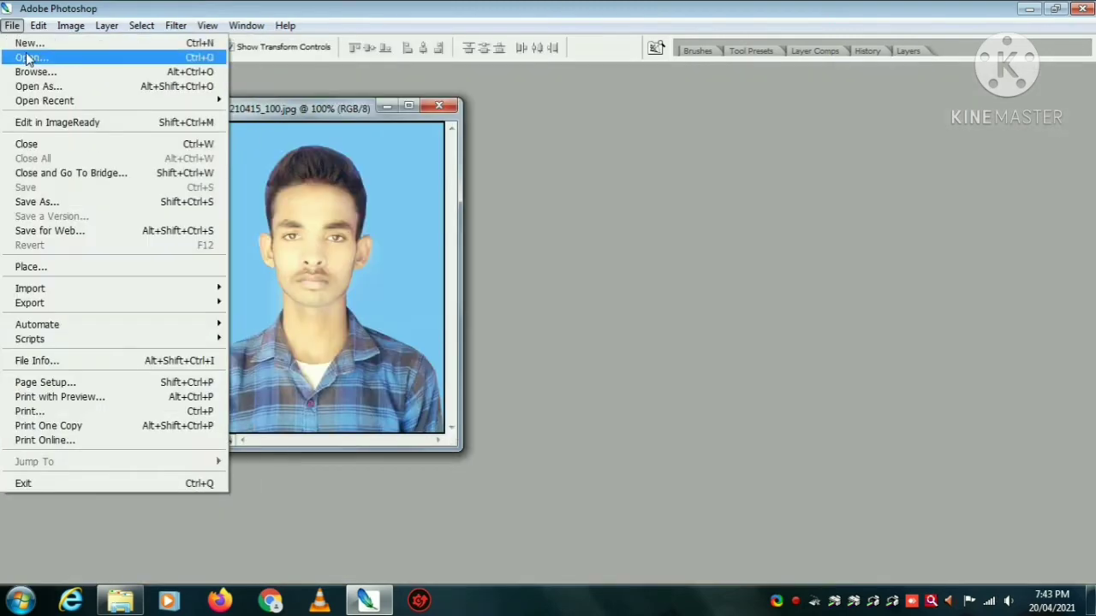
left_click(27, 43)
left_click(708, 147)
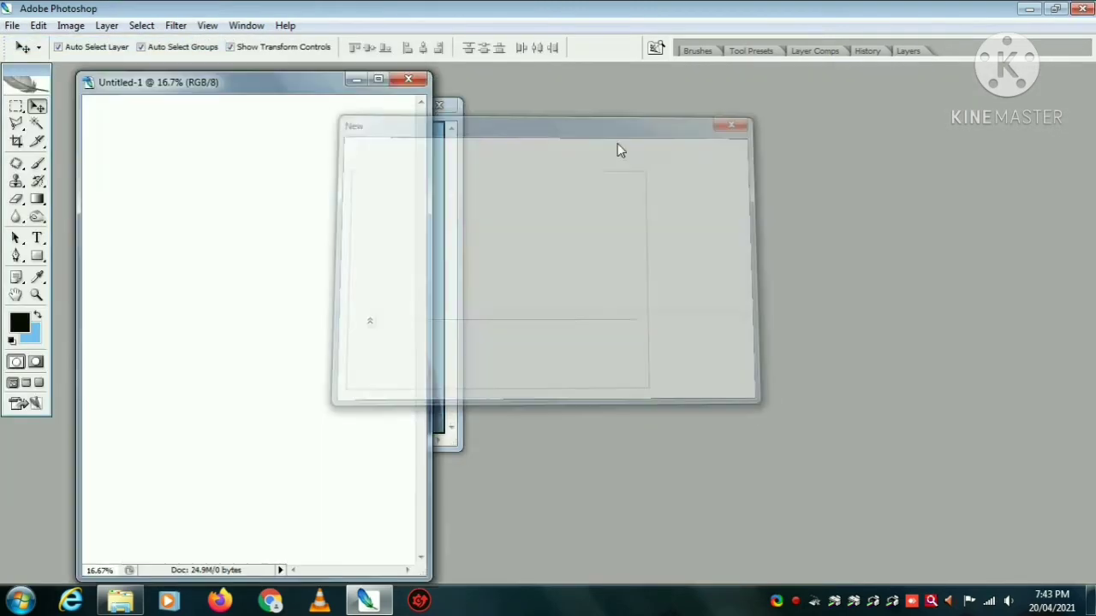
left_click_drag(245, 82, 691, 86)
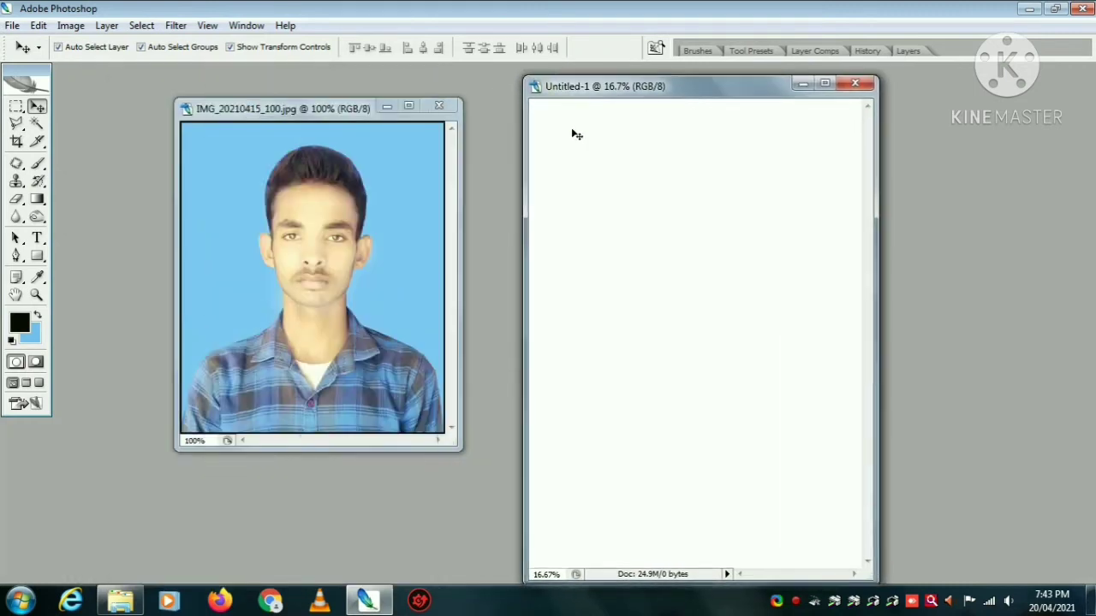
Step: Copy the passport photo into the blank document, maximize that document and place the photo near the page's upper-left corner
left_click(373, 239)
left_click_drag(633, 267, 578, 170)
left_click(827, 84)
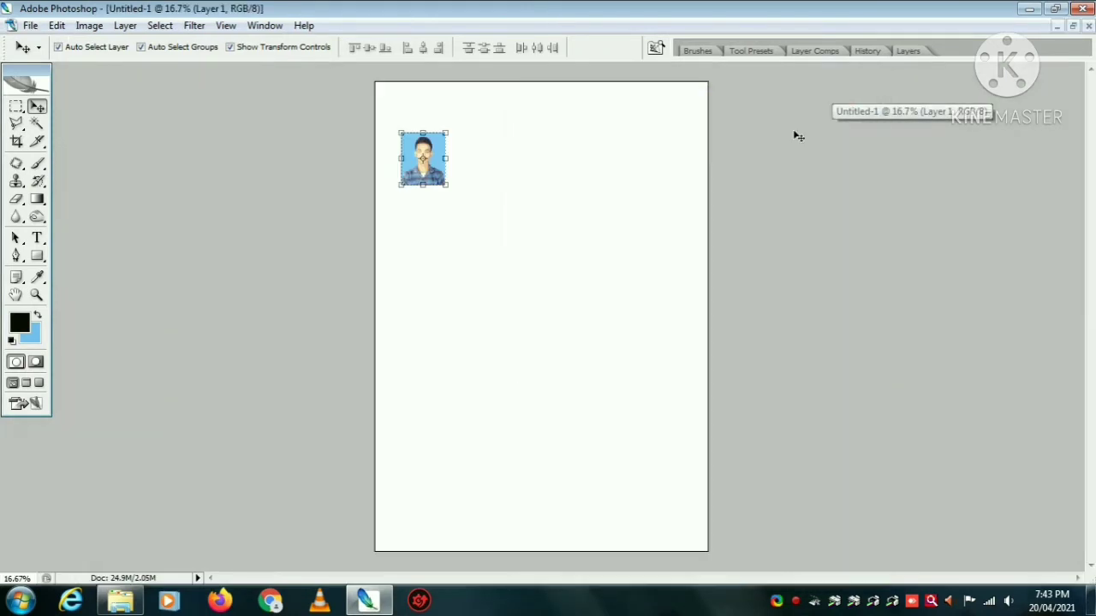
left_click_drag(427, 149, 421, 141)
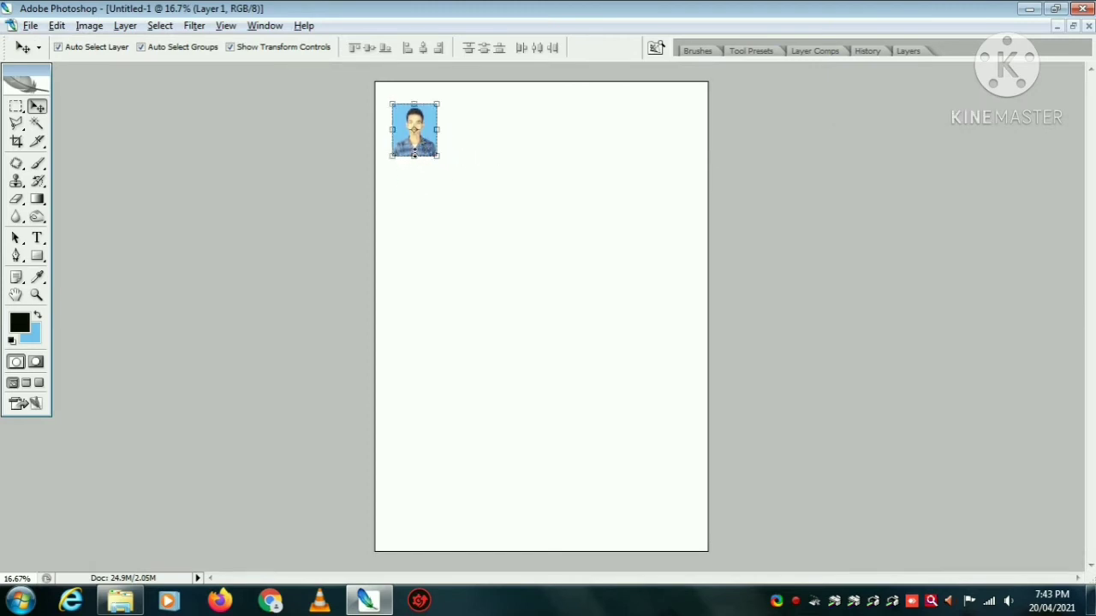
Step: Duplicate the passport photo across the page to form a row of six copies with narrow, even gaps
left_click_drag(414, 152, 507, 148)
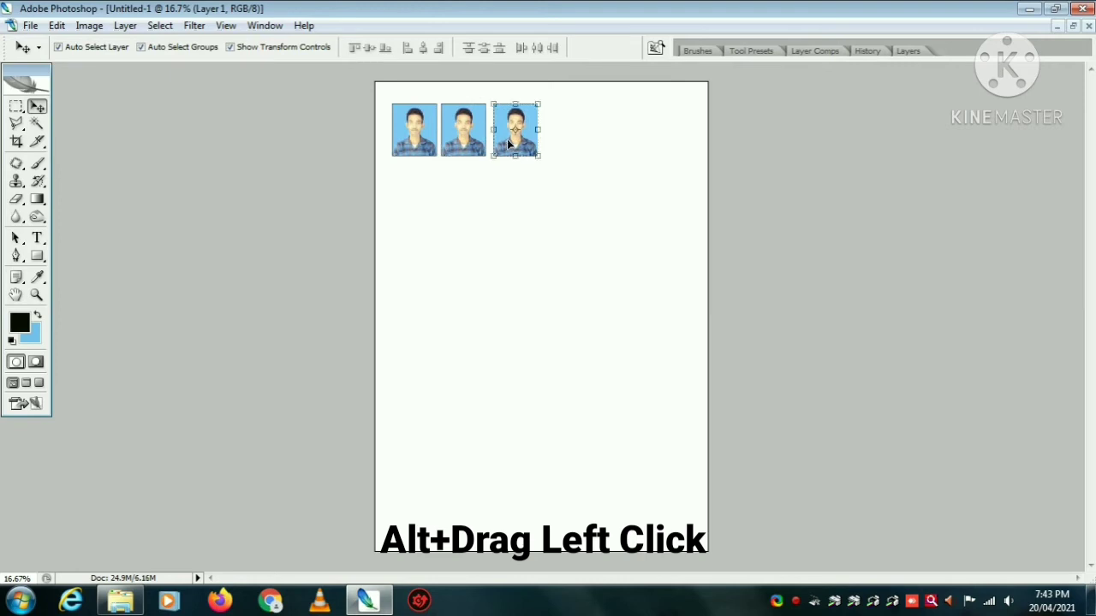
key("Left")
key("Left")
key("Left")
key("Left")
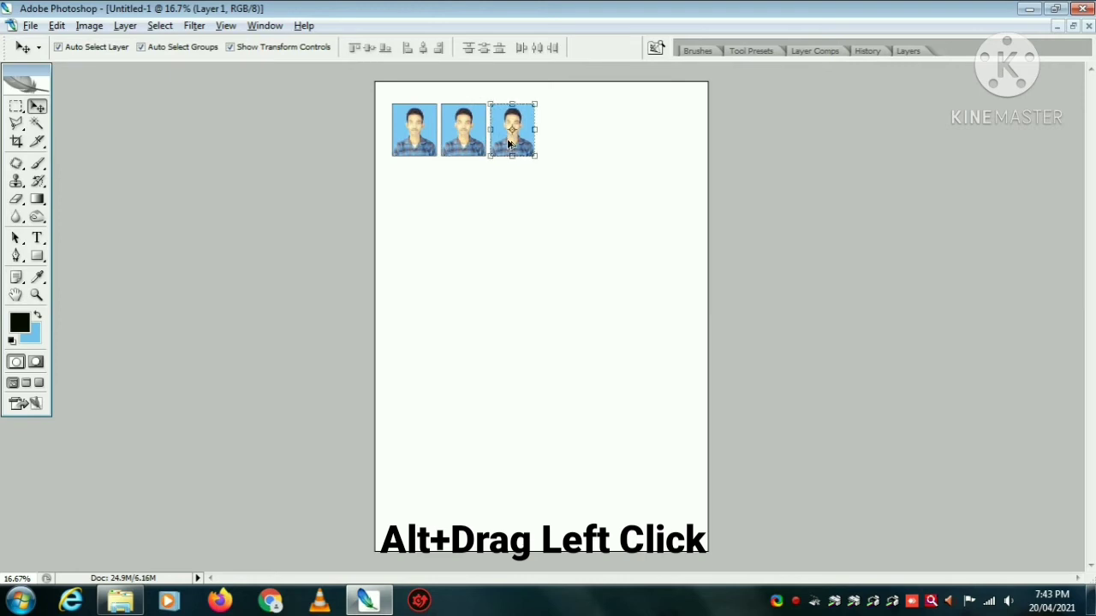
left_click_drag(507, 144, 646, 153)
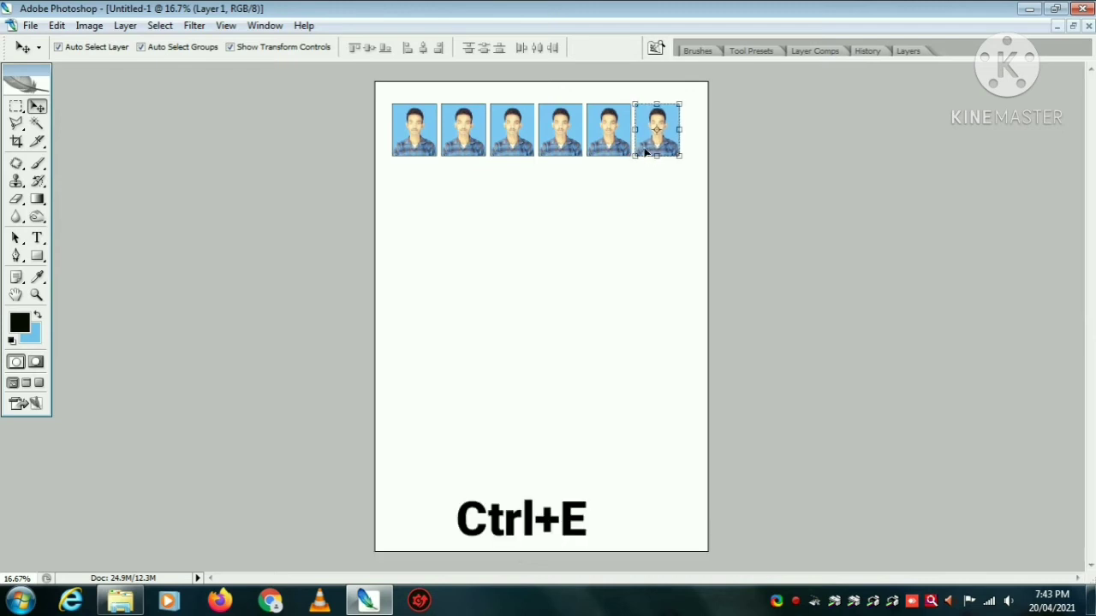
Step: Merge the six photo layers of the row into a single layer
key("ctrl+e")
key("ctrl+e")
key("ctrl+e")
key("ctrl+e")
key("ctrl+e")
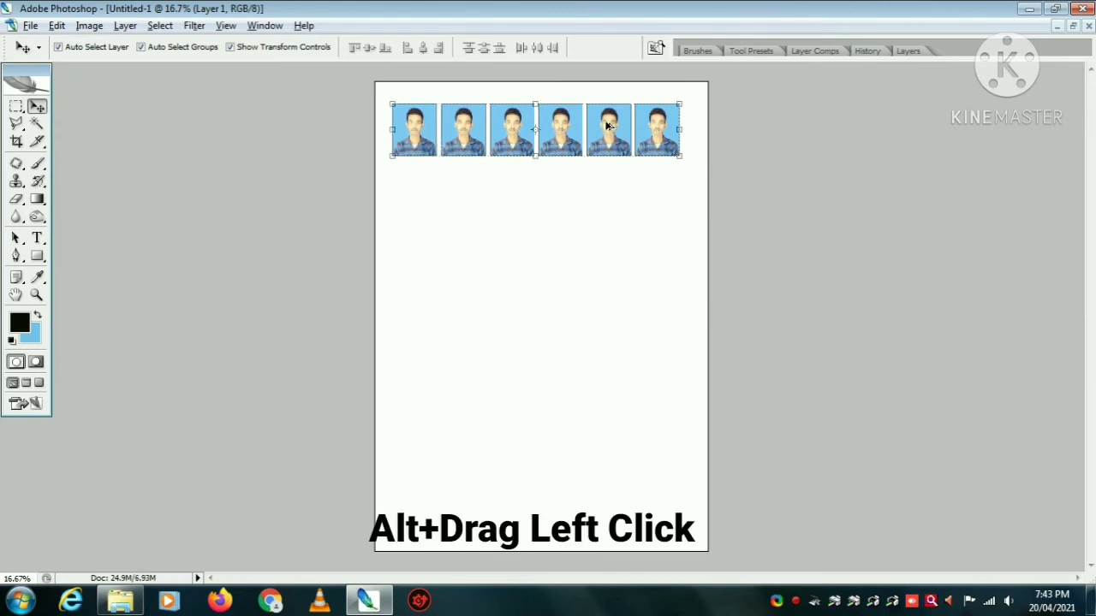
Step: Duplicate the row of six photos directly below with a narrow gap, and merge both rows into one layer
left_click_drag(606, 125, 601, 181)
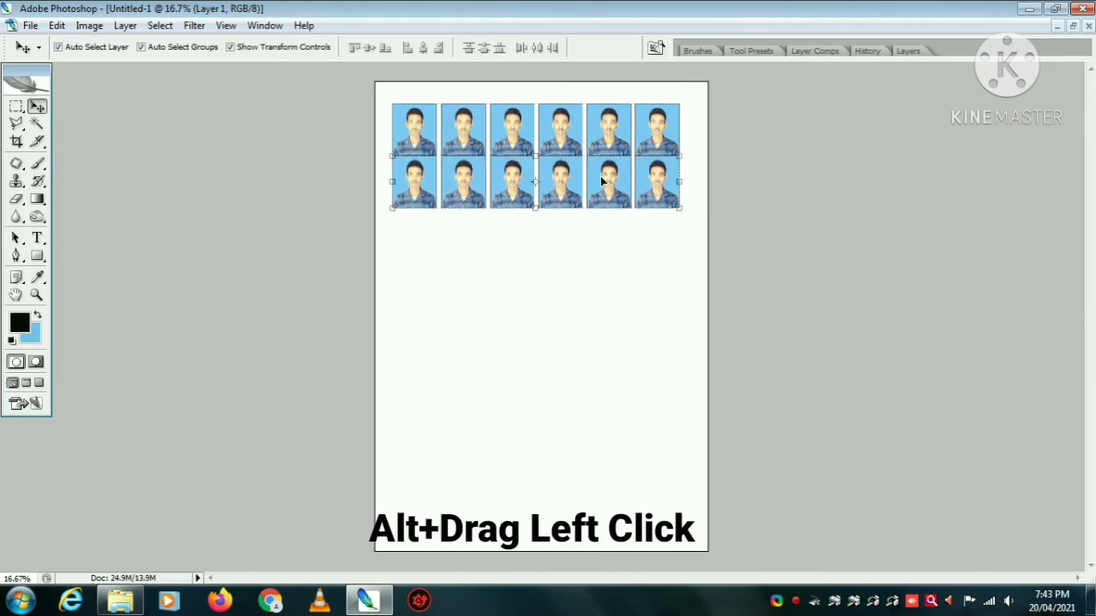
key("shift+Down")
key("shift+Down")
key("shift+Down")
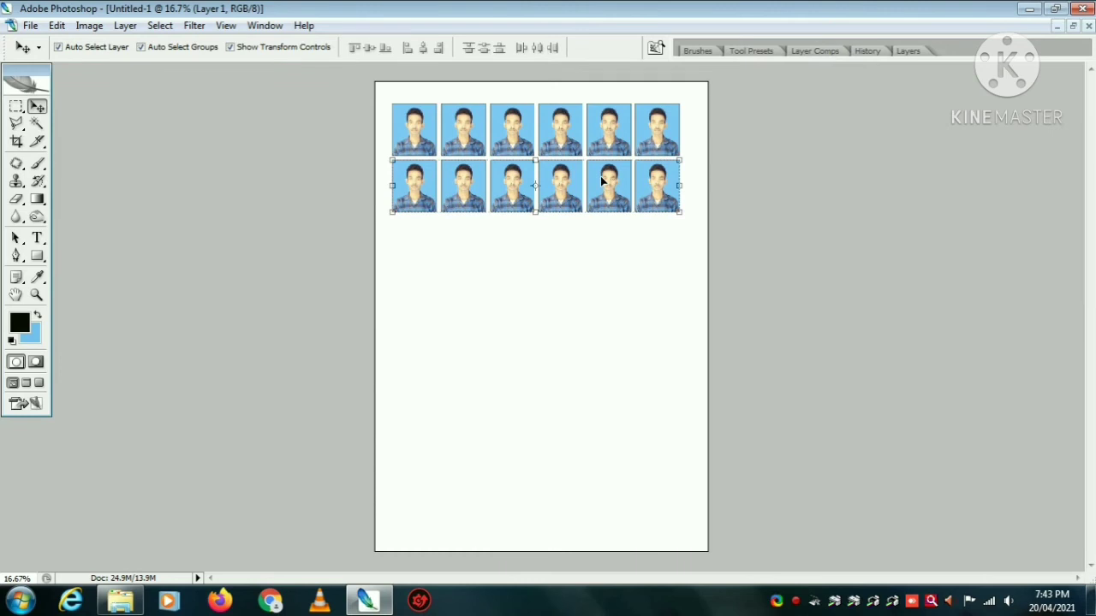
key("Up")
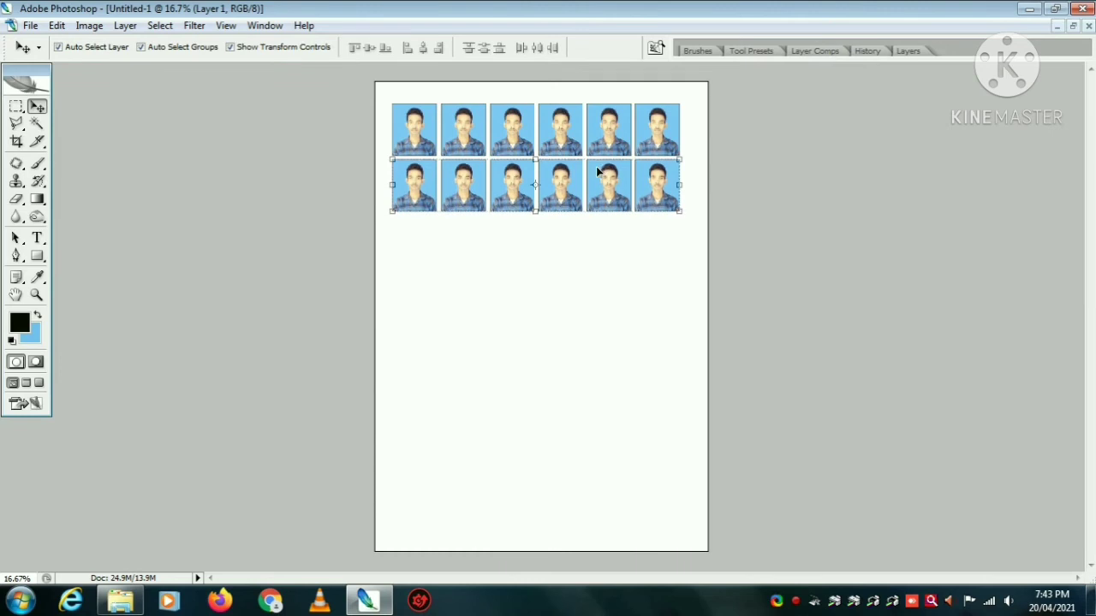
key("ctrl+e")
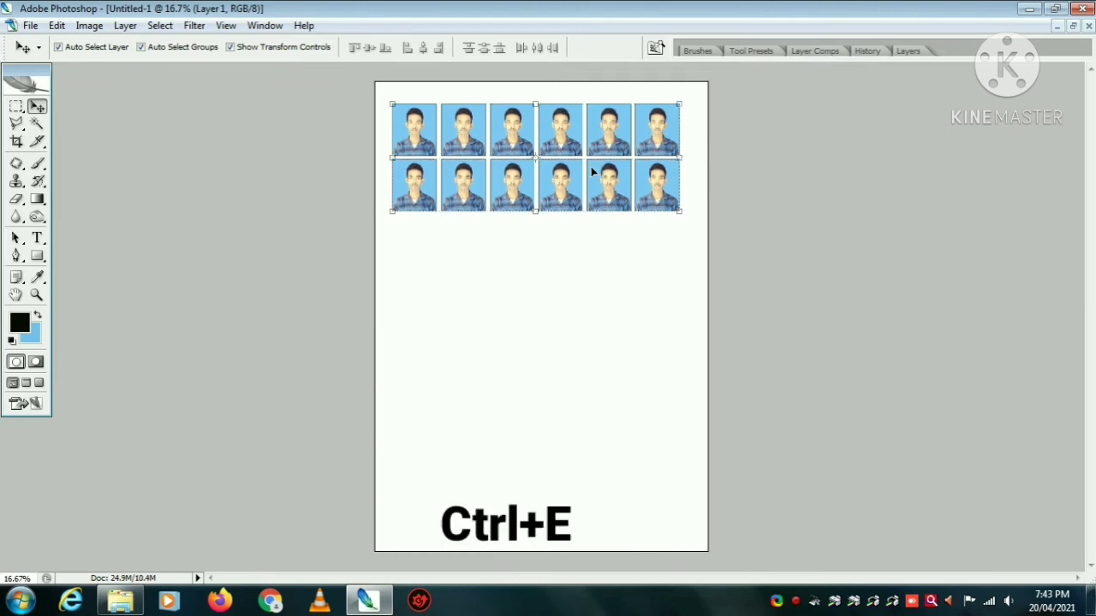
Step: Duplicate the two-row photo block below itself with a matching narrow gap, and merge all four rows into one layer
left_click_drag(586, 191, 572, 298)
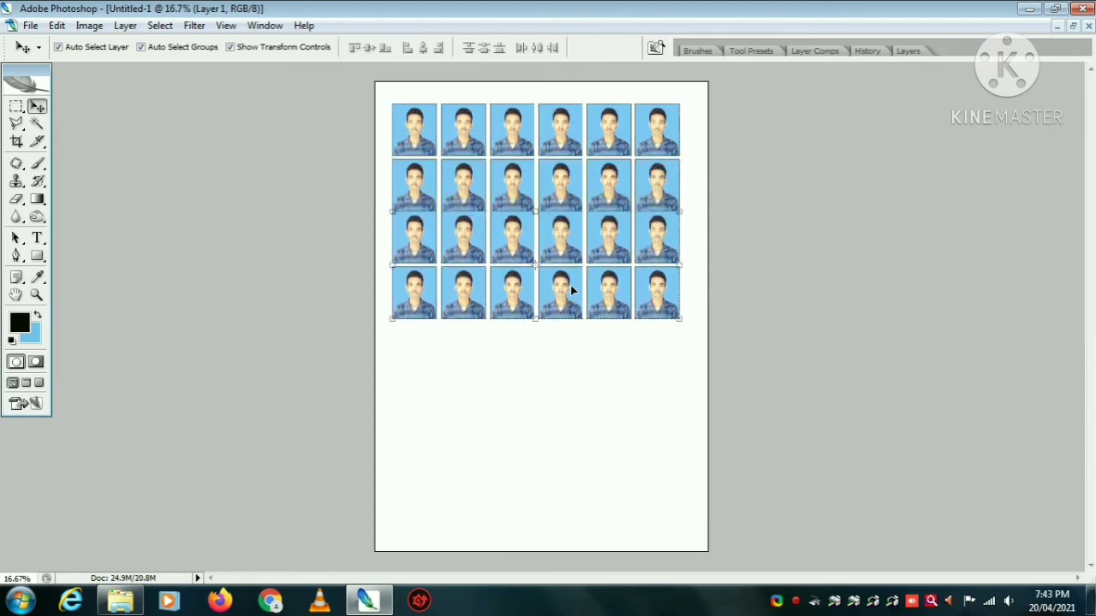
key("Down")
key("Down")
key("Down")
key("Down")
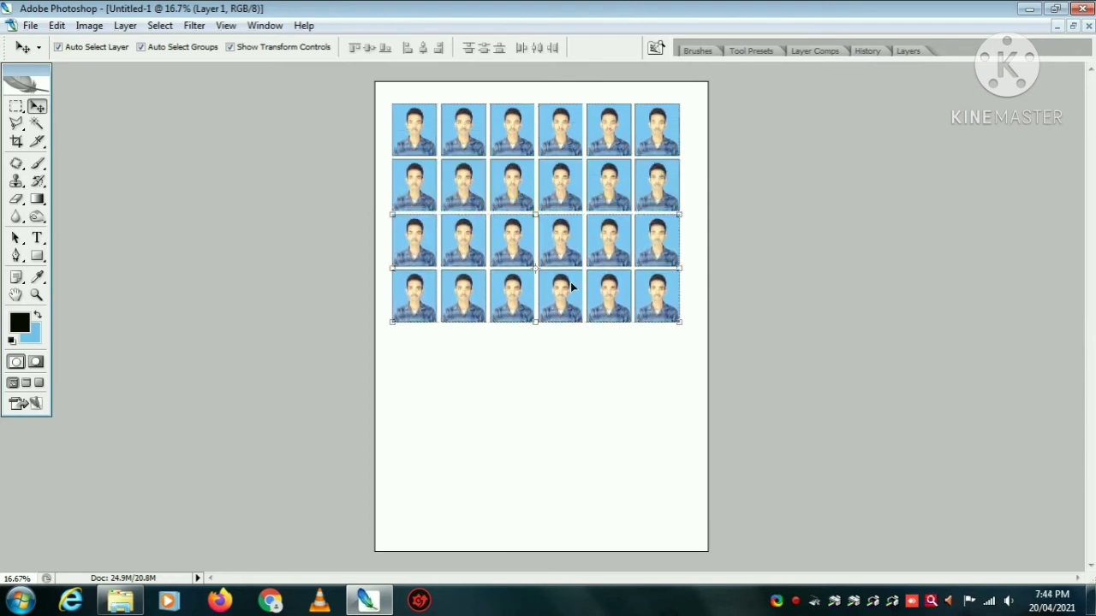
key("Up")
key("ctrl+e")
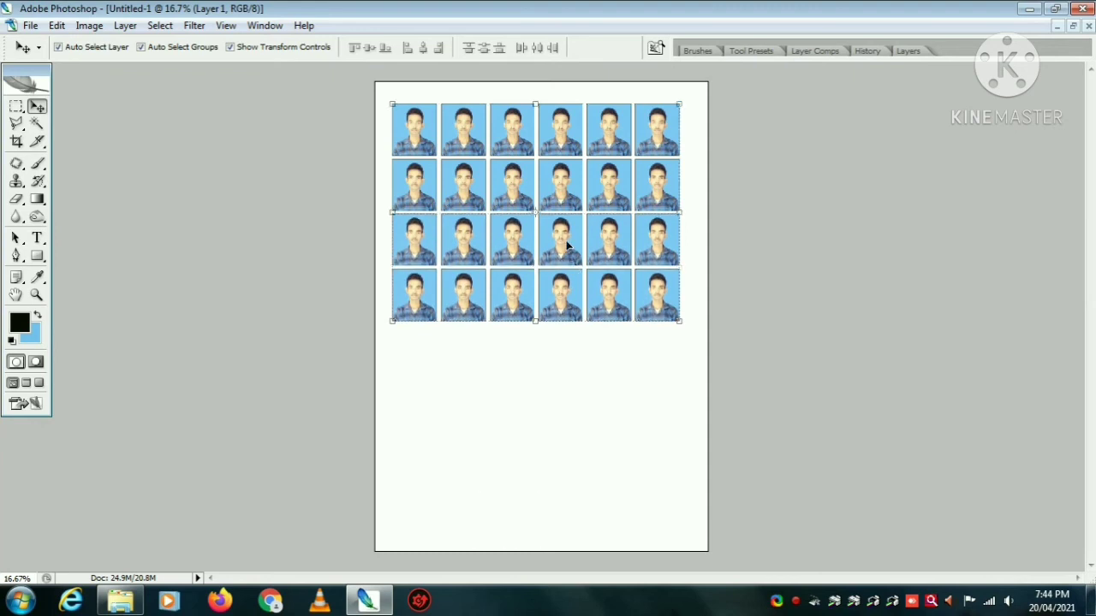
Step: Duplicate the four-row photo block below itself to make eight rows, and merge them into one layer
left_click_drag(569, 204, 572, 422)
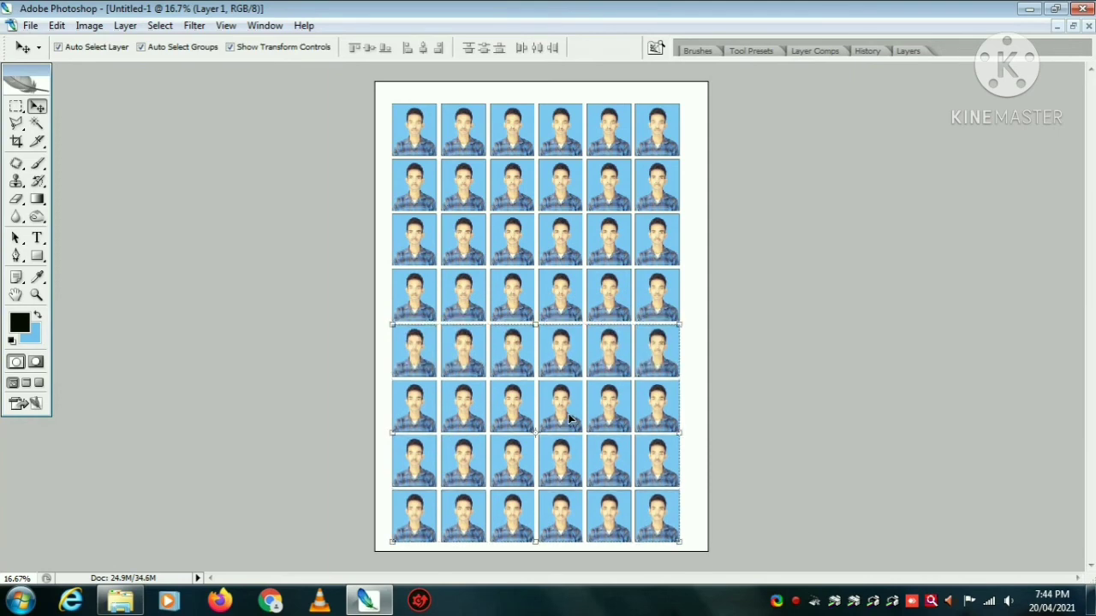
key("ctrl+e")
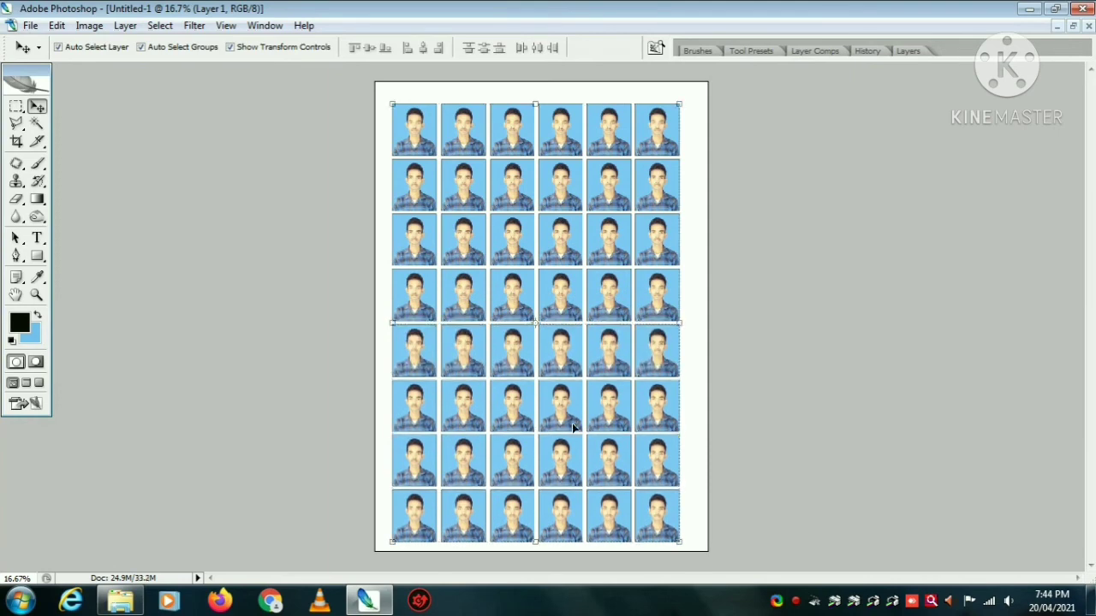
Step: Nudge the merged eight-row photo grid to even out the page's upper and lower margins
key("shift+Up")
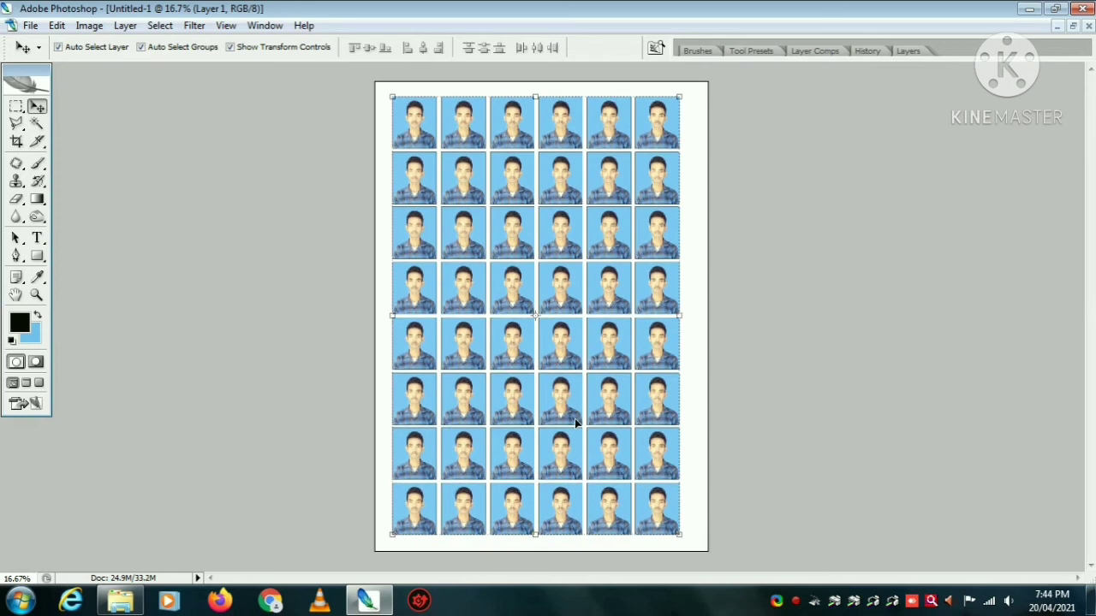
key("shift+Down")
key("shift+Down")
key("shift+Down")
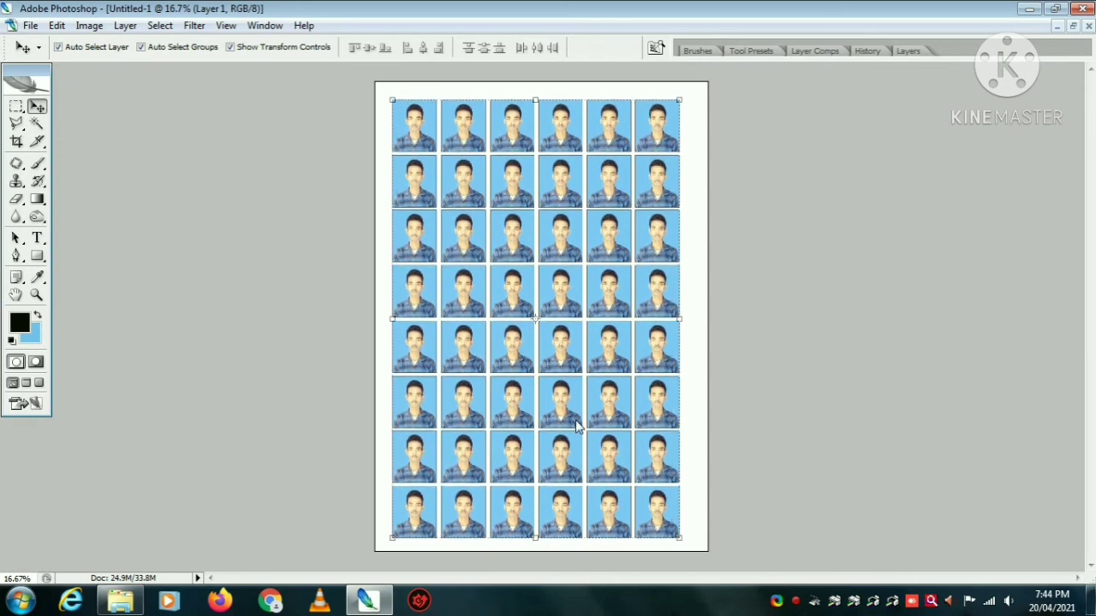
key("shift+Down")
key("Up")
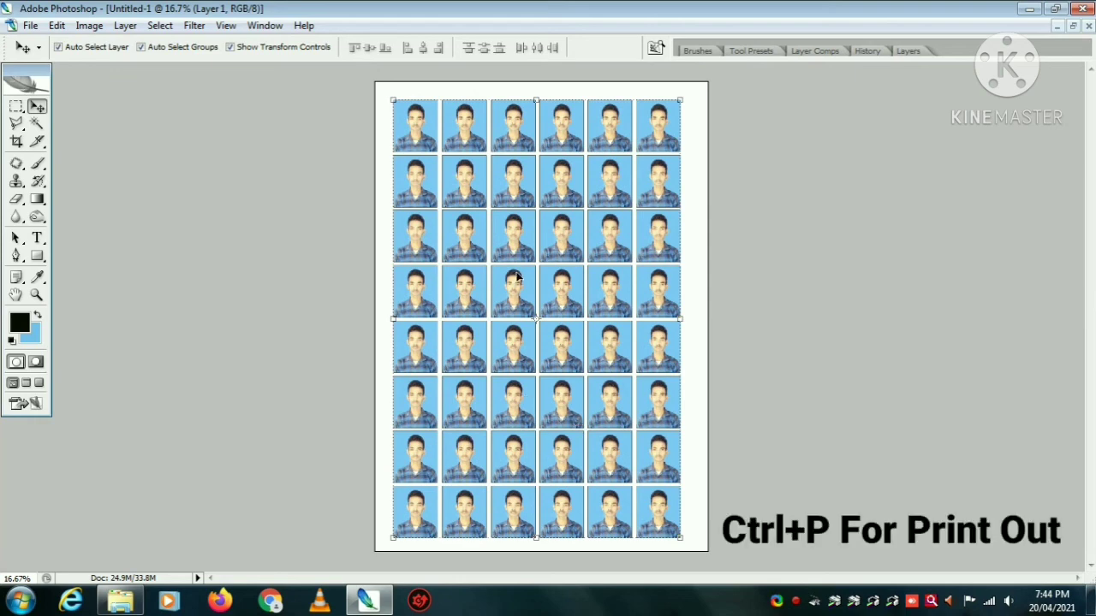
Step: Print one copy of the photo sheet on the EPSON PictureMate PM 245, accepting the clipping at the paper's printable area
key("ctrl+p")
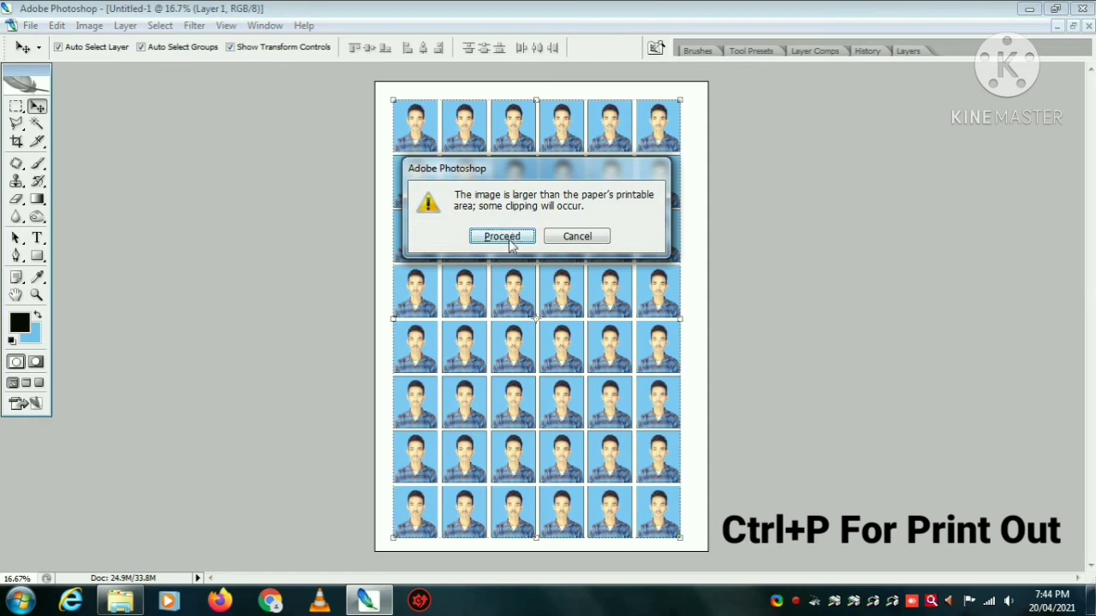
left_click(502, 237)
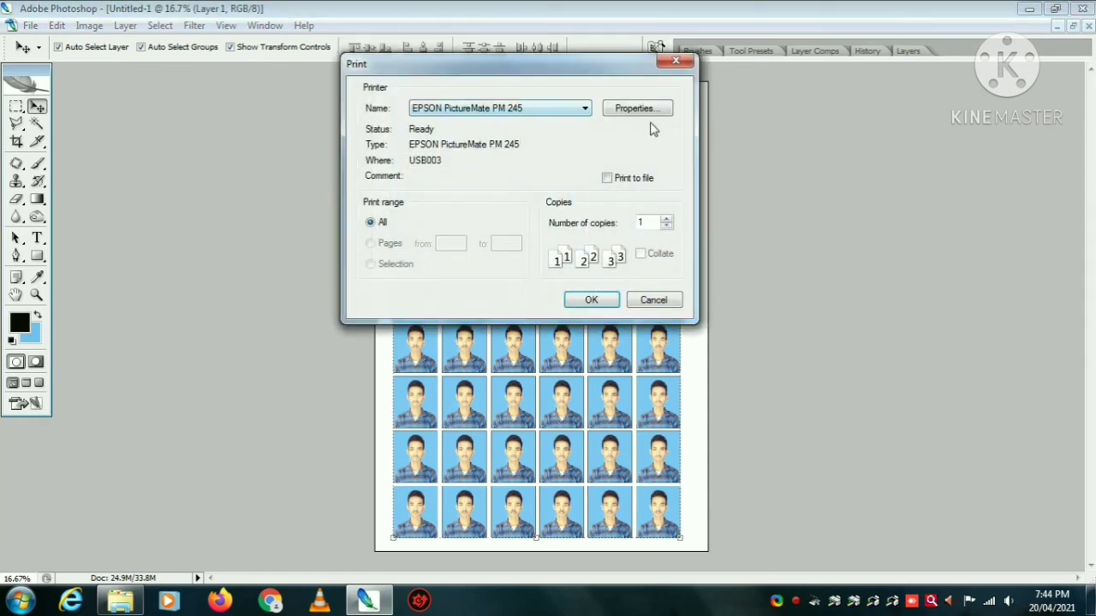
left_click(562, 109)
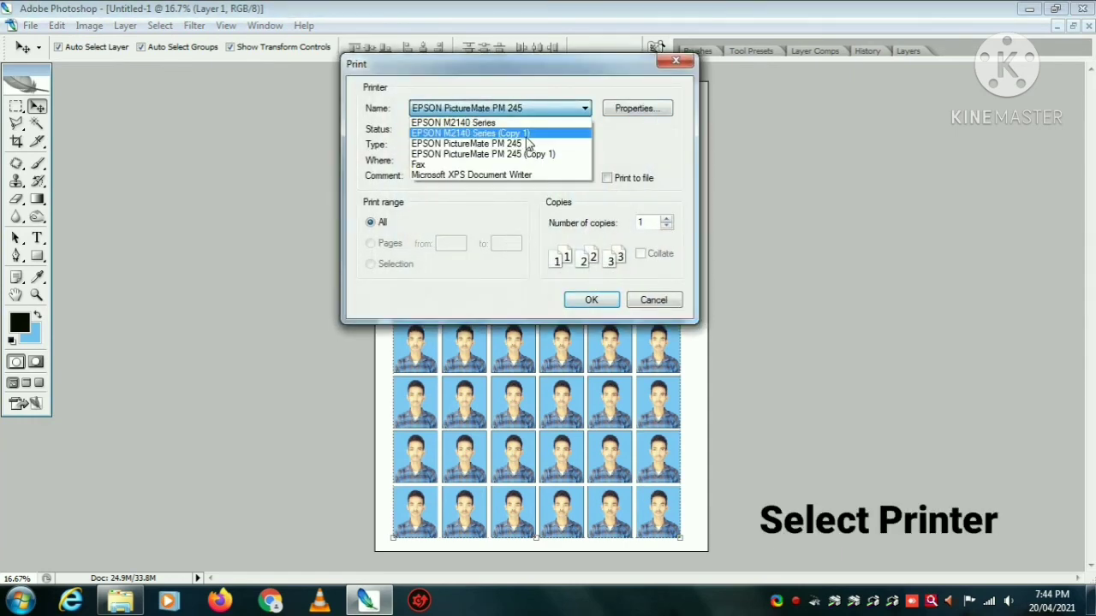
left_click(524, 144)
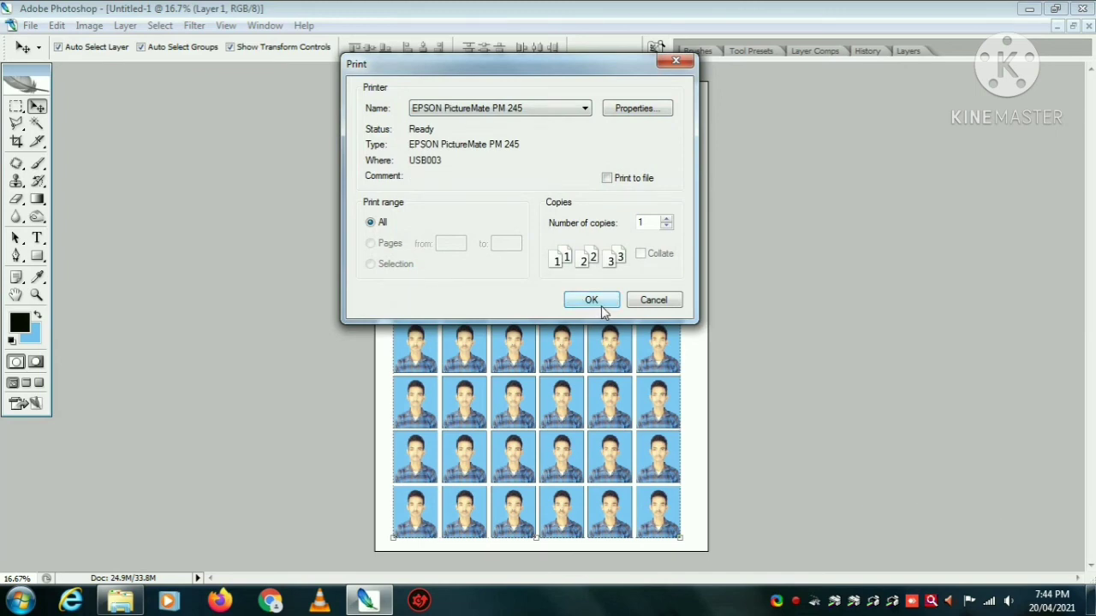
left_click(592, 301)
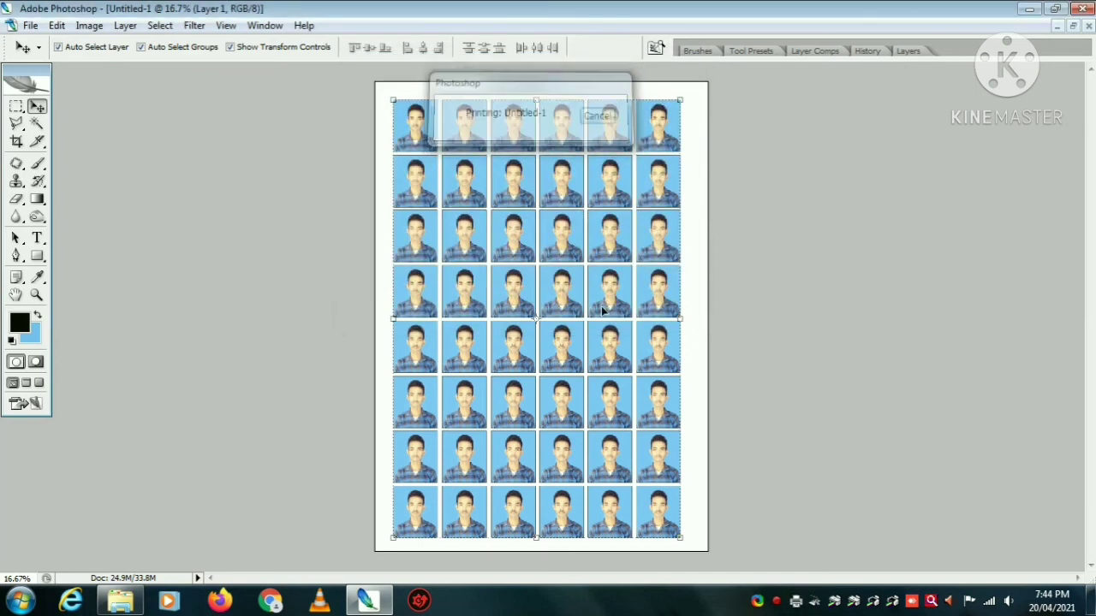